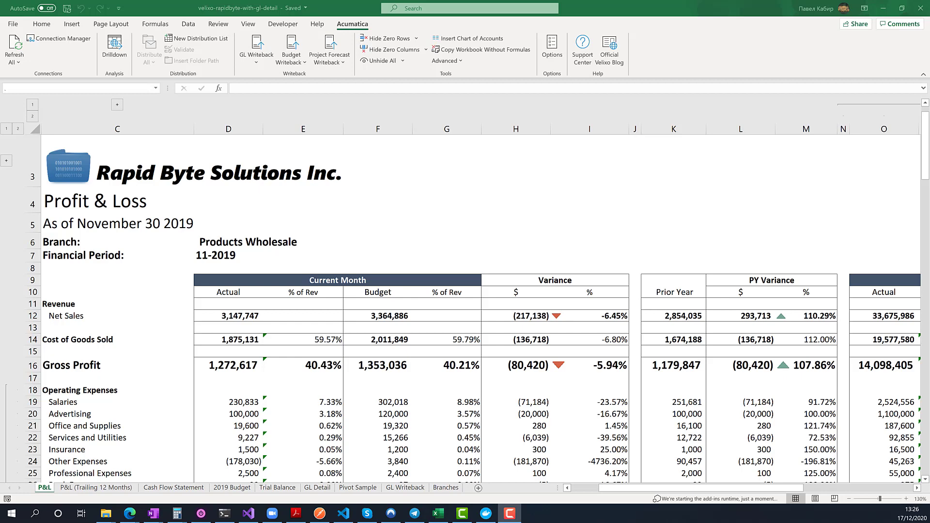
Examine the Branch and Financial Period parameters on the P&L sheet, including the branches available for selection
left_click(306, 222)
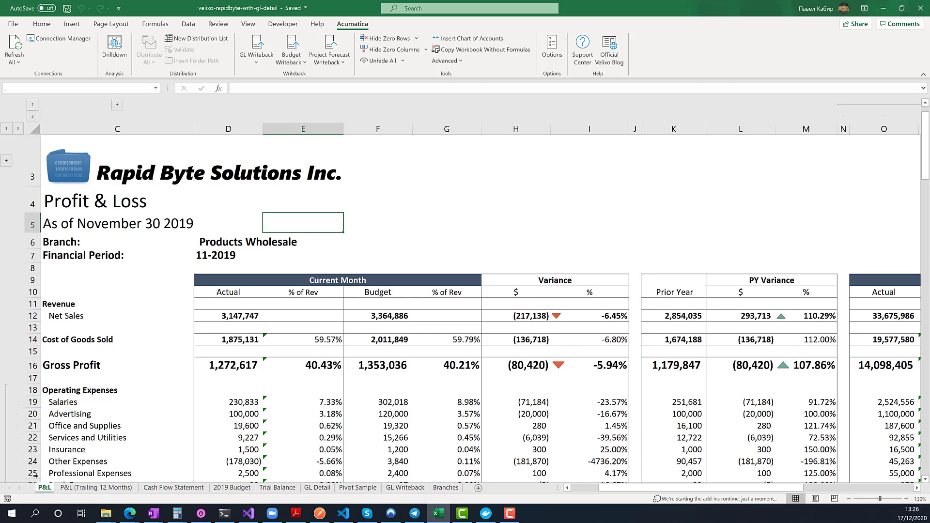
left_click(231, 257)
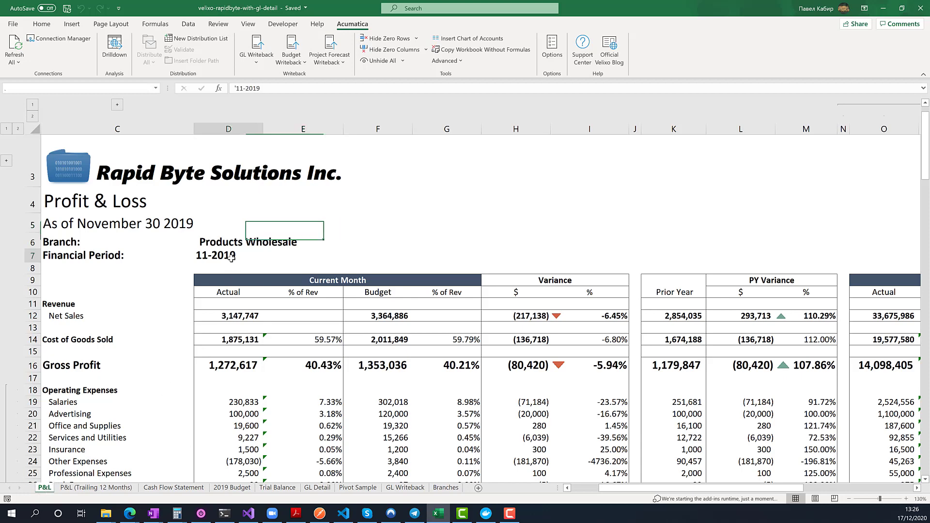
left_click(221, 242)
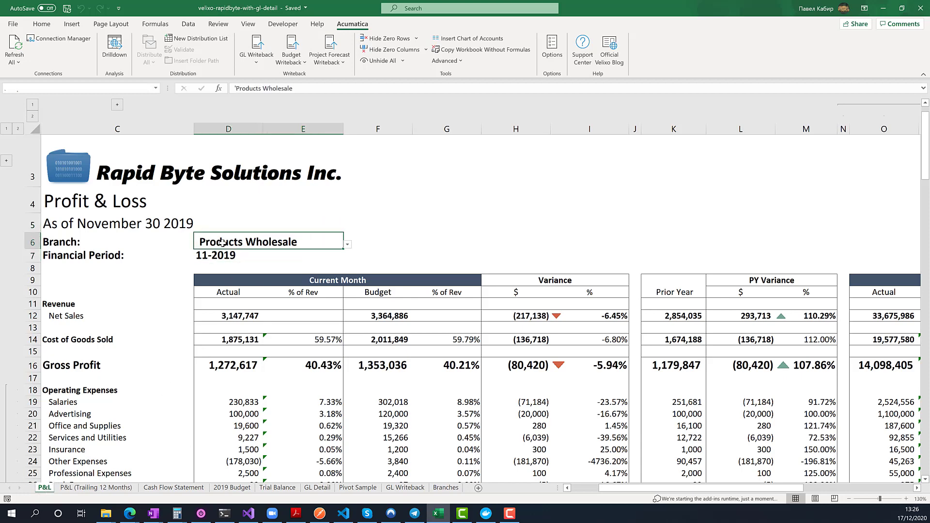
left_click(227, 256)
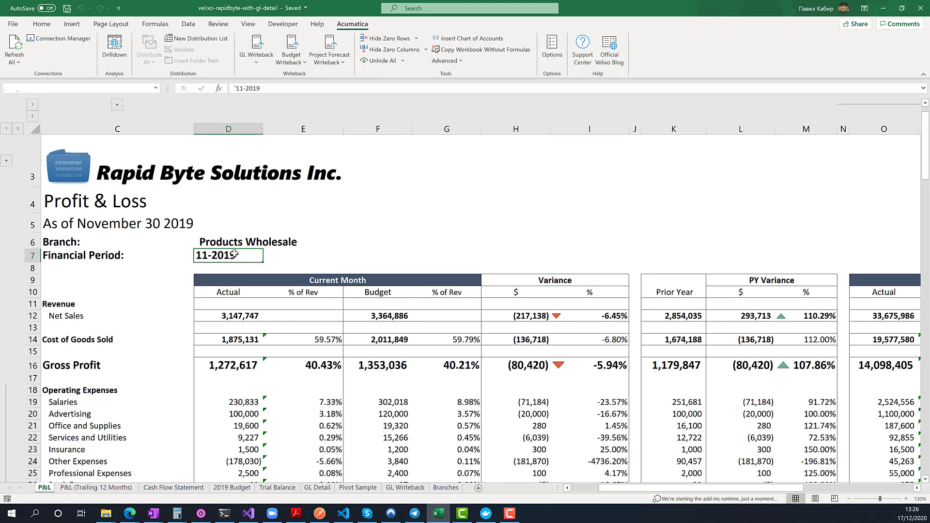
left_click(237, 241)
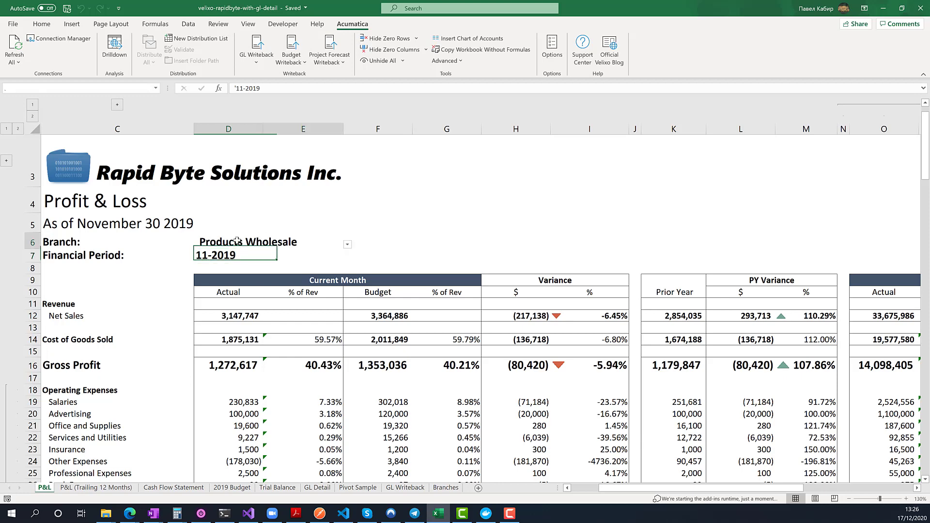
left_click(348, 244)
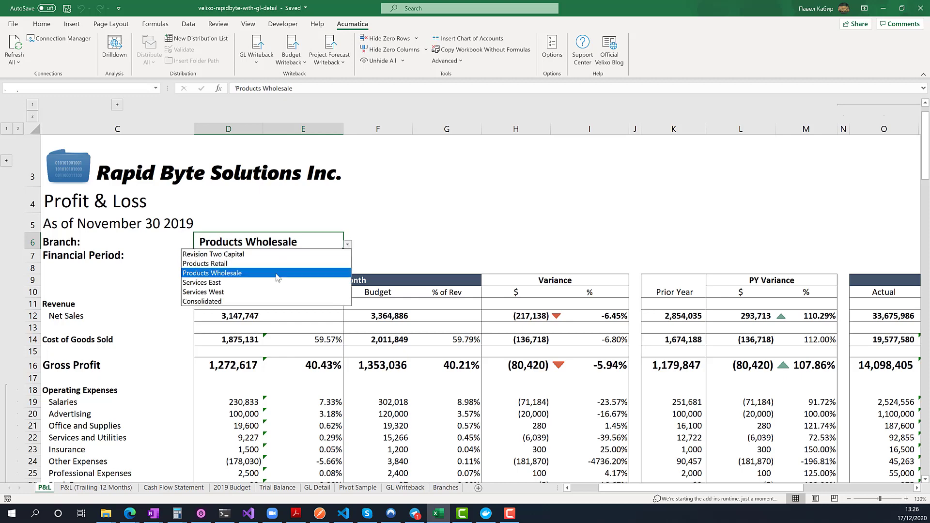
left_click(463, 217)
left_click(455, 215)
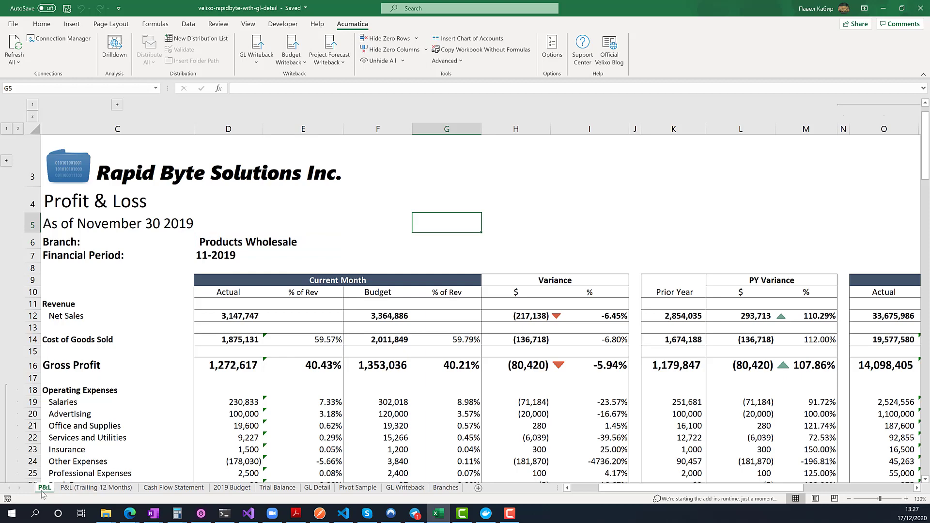
left_click(322, 244)
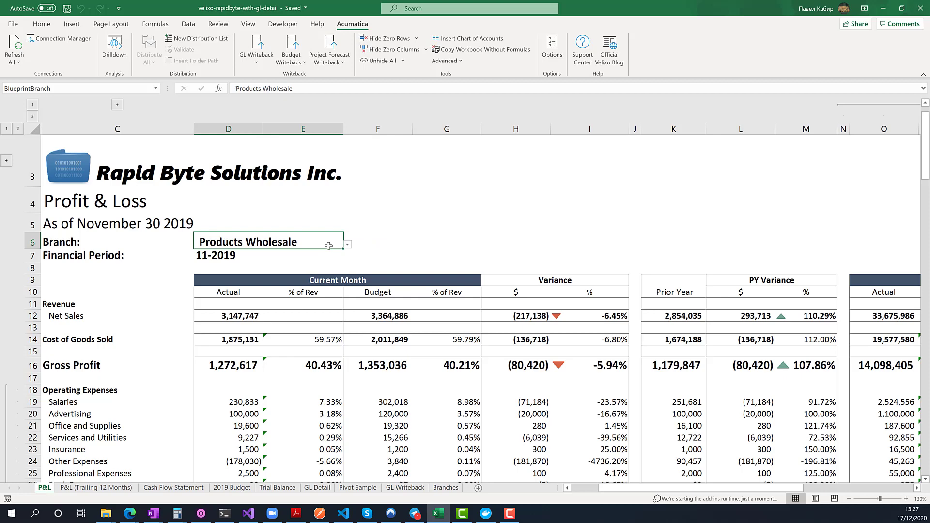
left_click(329, 256)
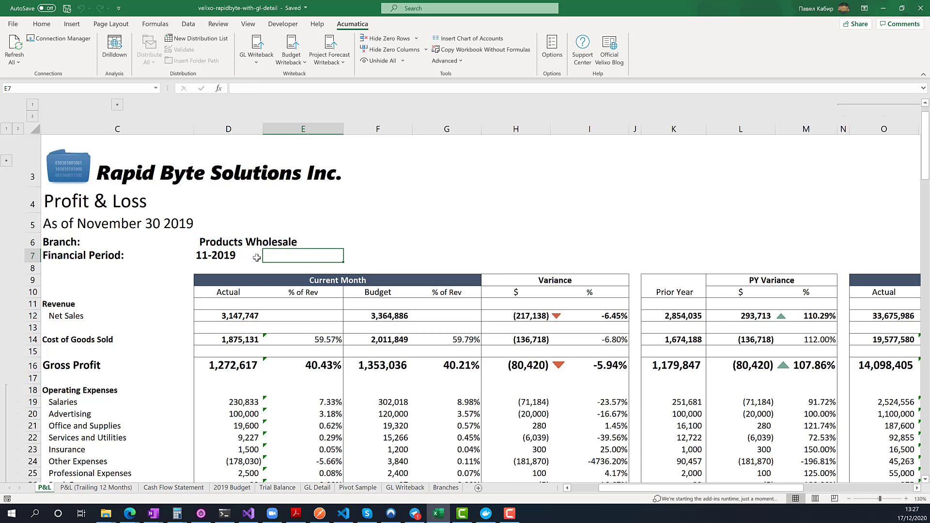
left_click(230, 257)
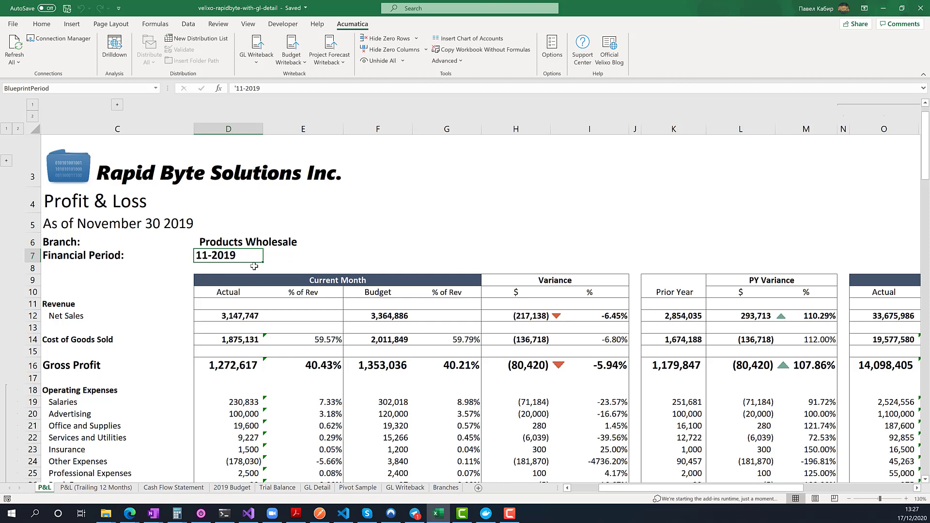
left_click(224, 243)
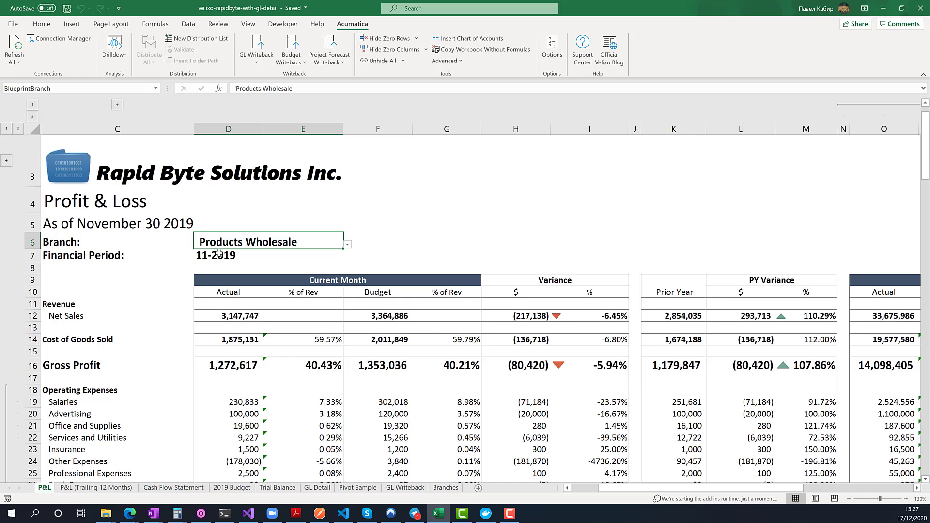
left_click(219, 253)
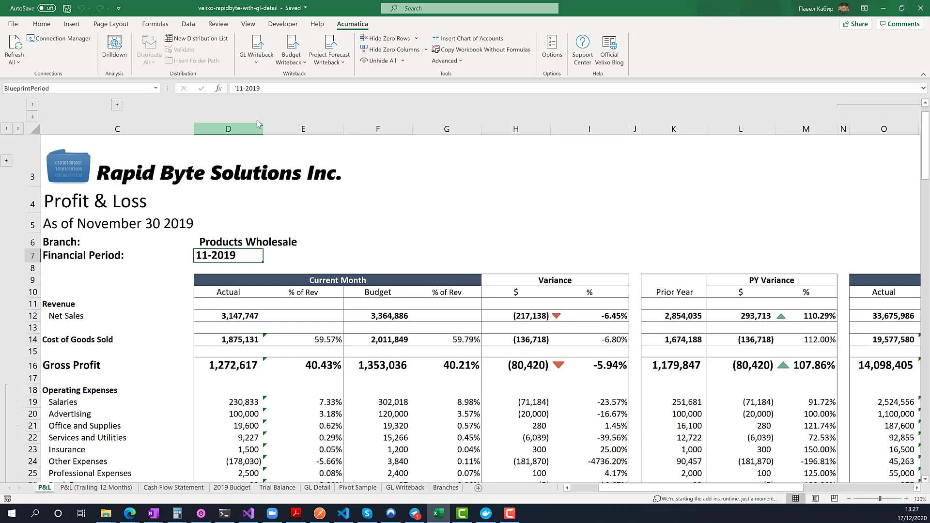
Create a new distribution list in the workbook
left_click(200, 38)
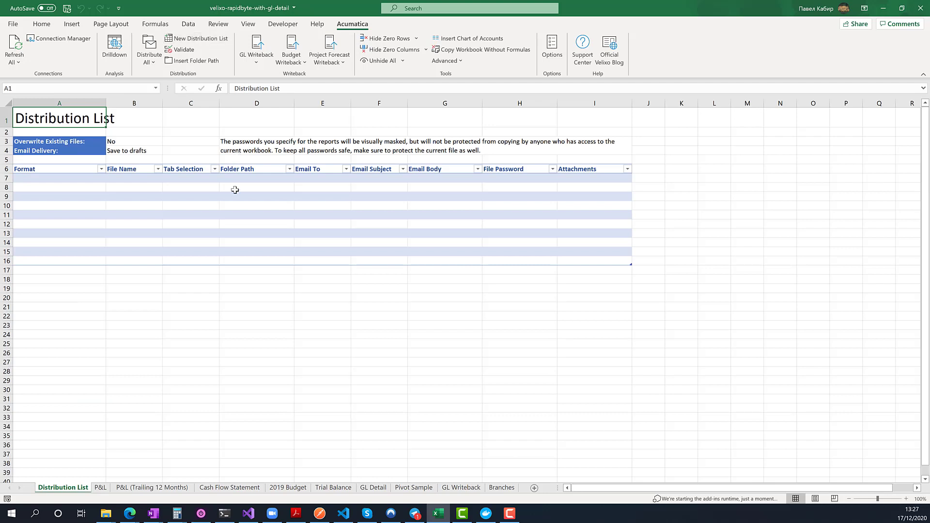
left_click(85, 176)
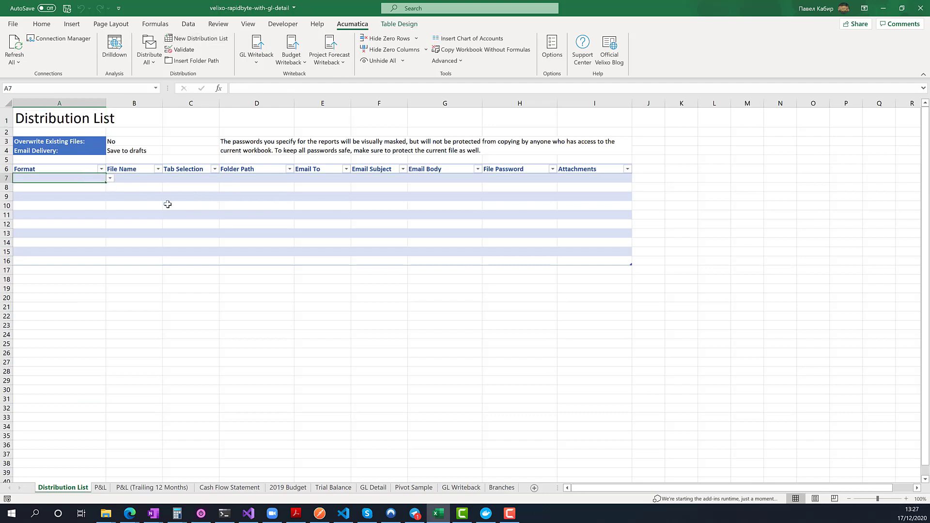
left_click(644, 178)
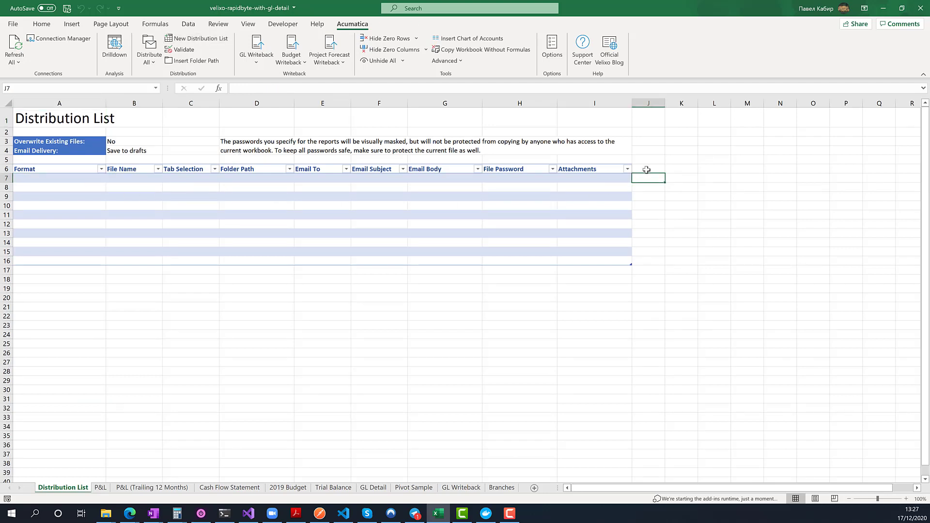
Add two columns headed Branch and Period to the distribution table, directly after Attachments
left_click(646, 169)
type("Branch")
key("Return")
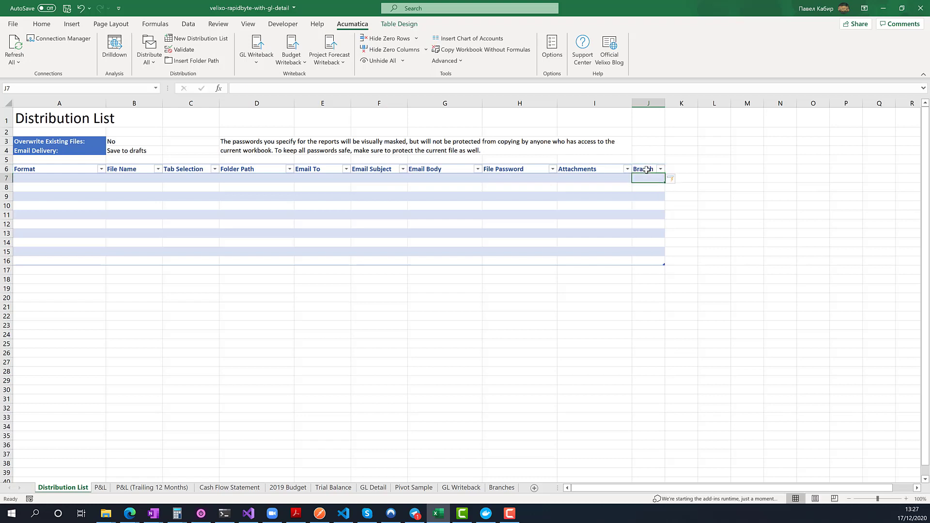
key("Right")
key("Up")
type("F")
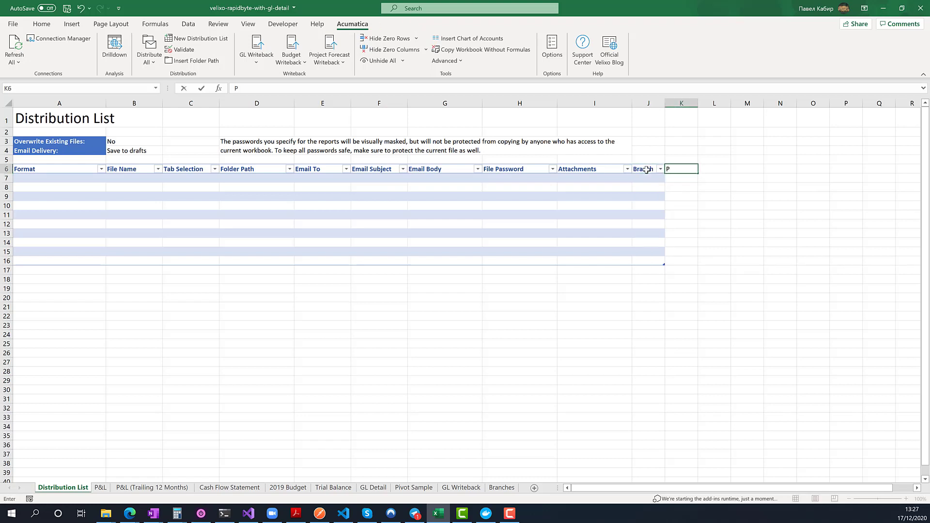
type("eriod")
key("Return")
Enter Products Retail in the first row of the Branch column and fill it down through row 19
key("Left")
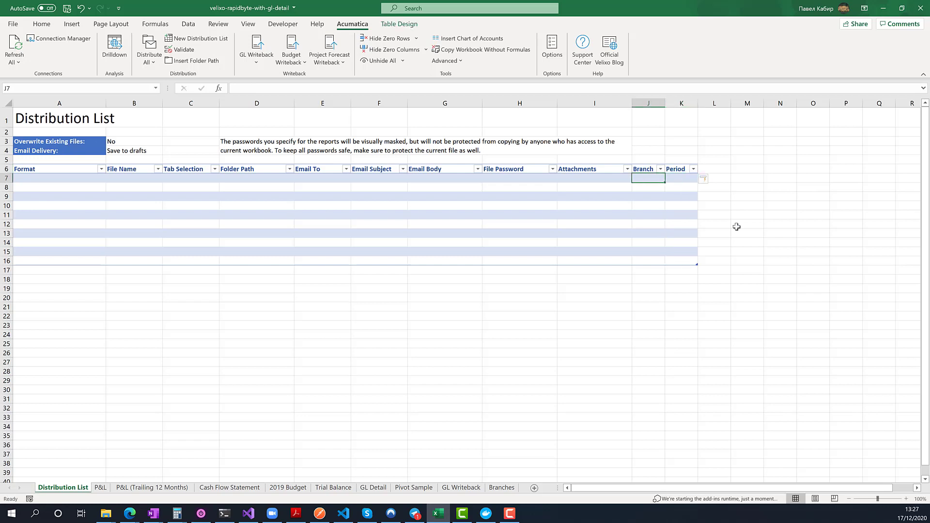
type("Product")
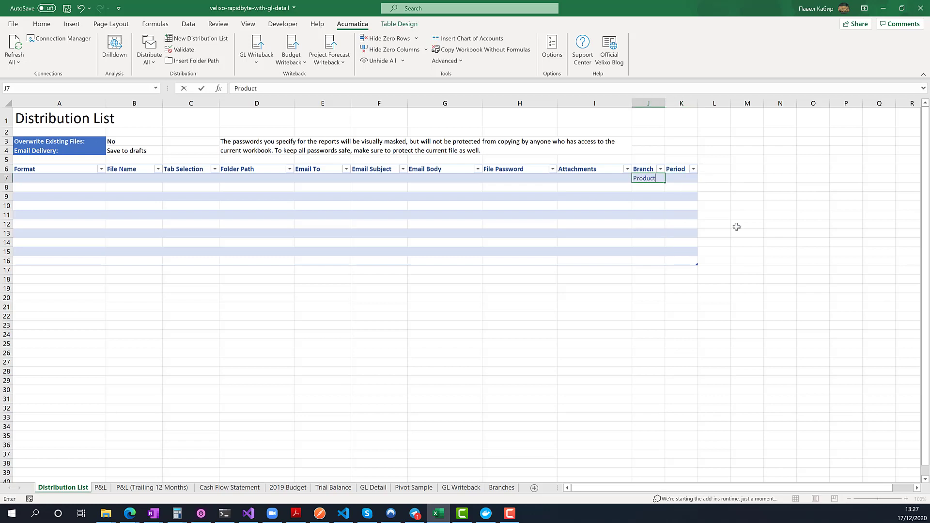
type("s Retail")
key("Return")
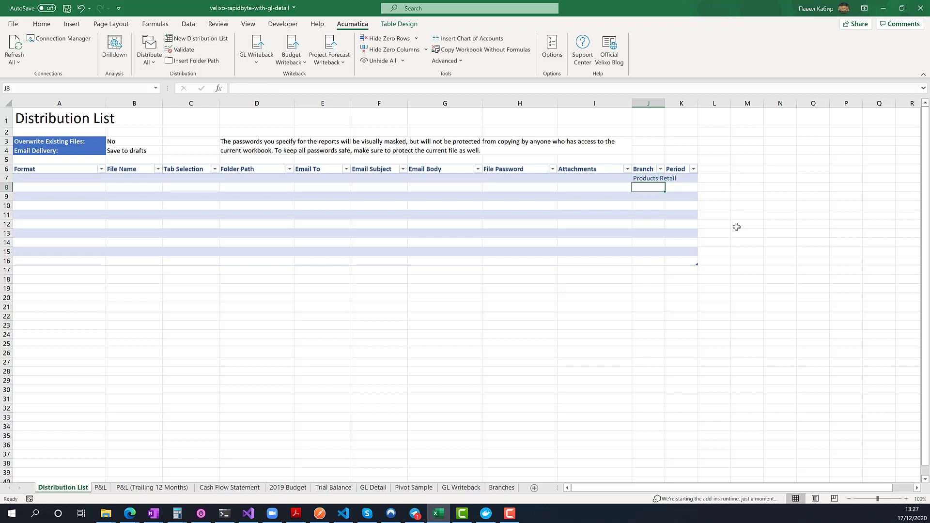
left_click(638, 181)
left_click_drag(664, 182, 658, 291)
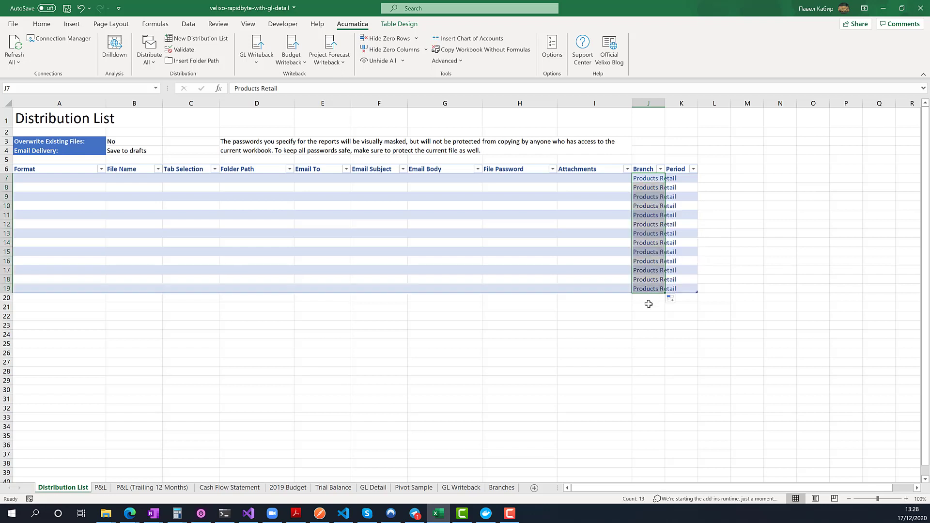
Enter Products Wholesale in the Branch column at row 20 and fill it down through row 31
left_click(647, 299)
type("Products ")
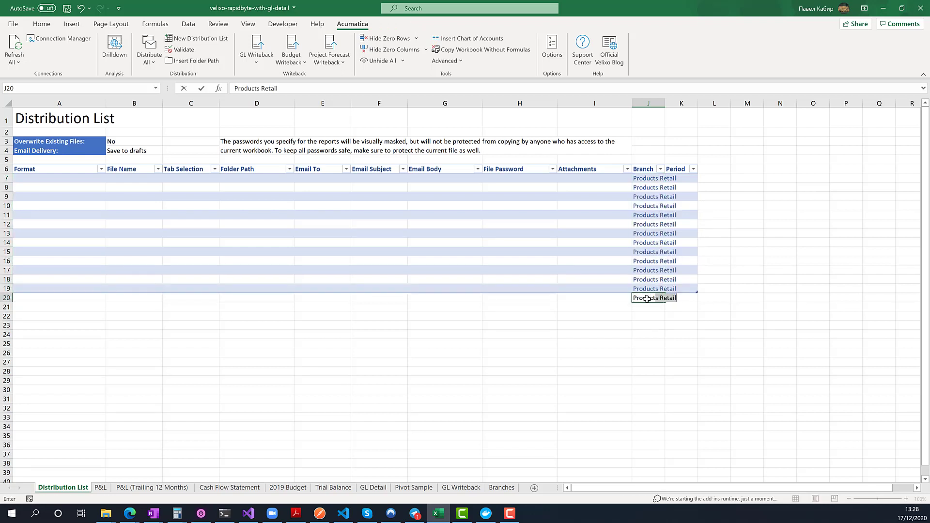
type("Wholesale")
key("Return")
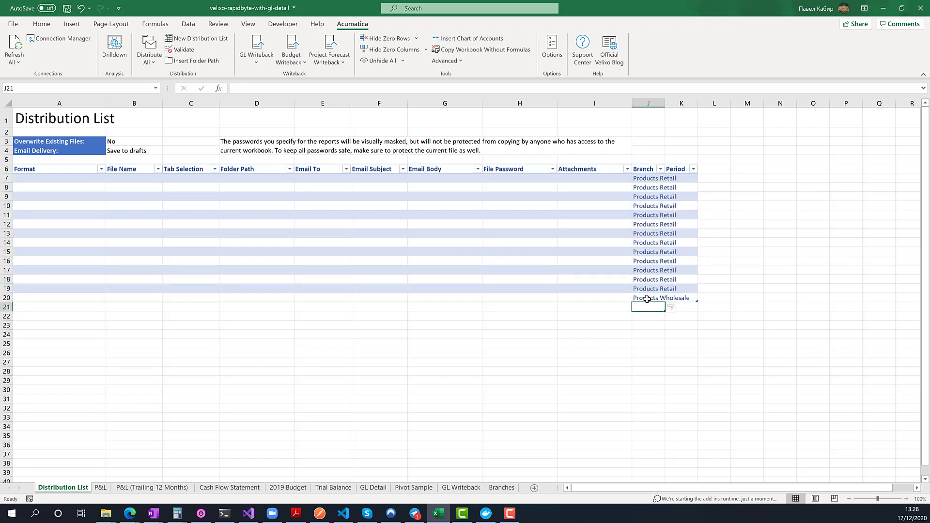
left_click(648, 299)
double_click(648, 299)
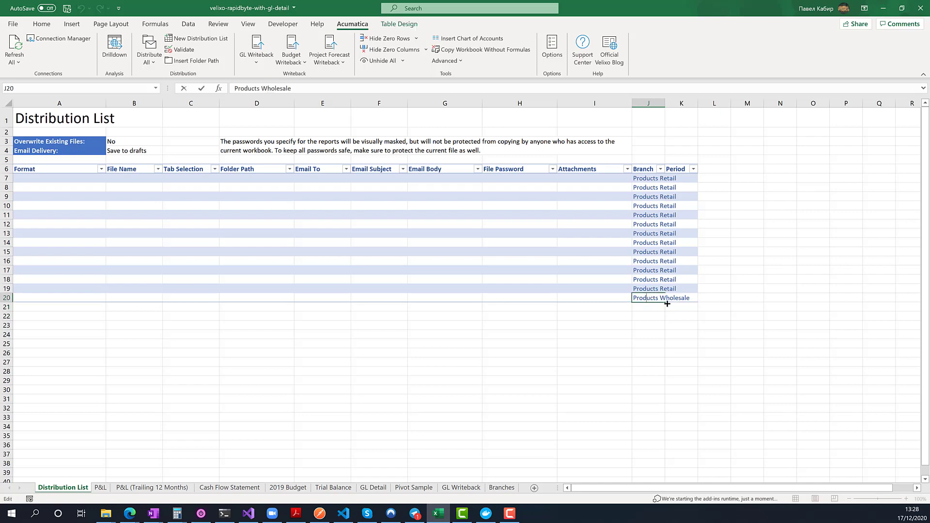
left_click_drag(665, 304, 665, 404)
Enter periods 1, 2, 3 and 4 for the first four Products Retail rows
left_click(684, 178)
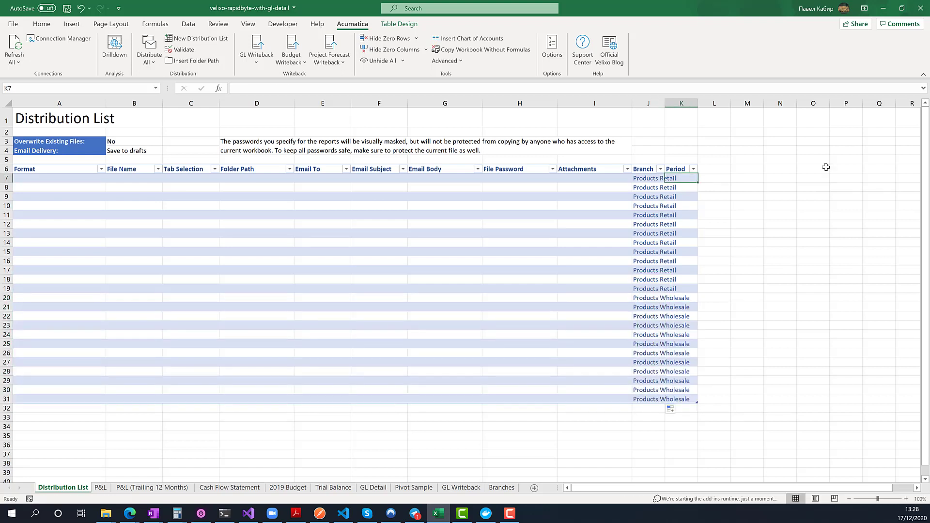
type("1")
key("Return")
type("2")
key("Return")
type("3")
key("Return")
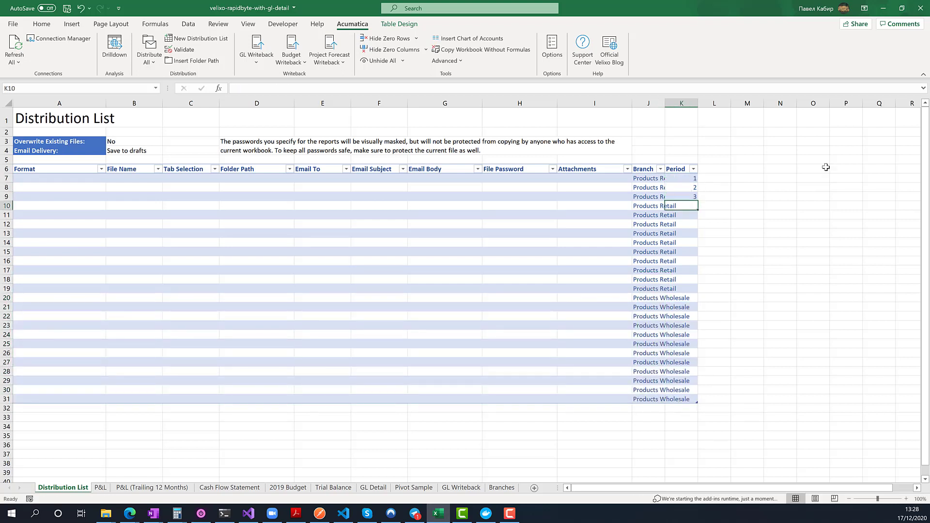
type("4")
key("Return")
Enter periods 1, 2, 3 and 4 for the first four Products Wholesale rows, starting at row 20
key("Down")
key("Down")
key("Down")
key("Down")
key("Down")
key("Down")
key("Down")
key("Down")
key("Down")
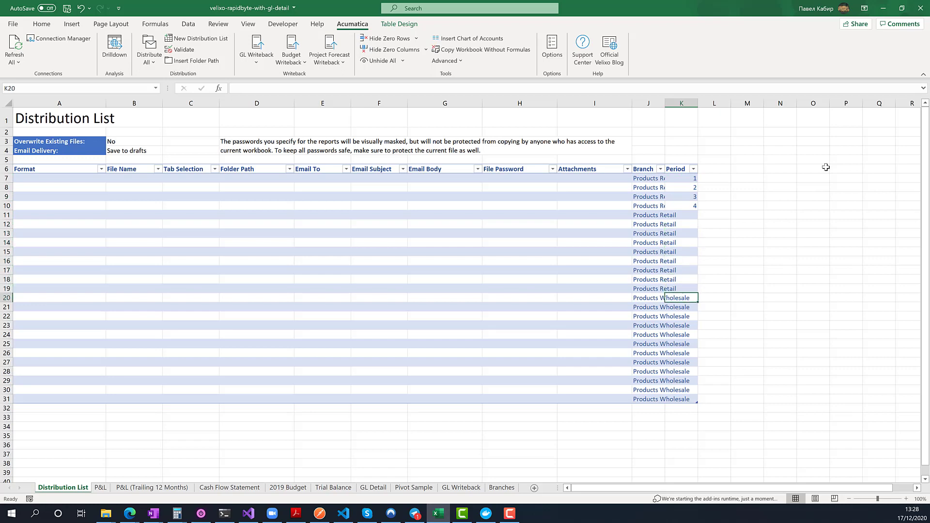
type("1")
key("Return")
type("2")
key("Return")
type("3")
key("Return")
type("4")
key("Return")
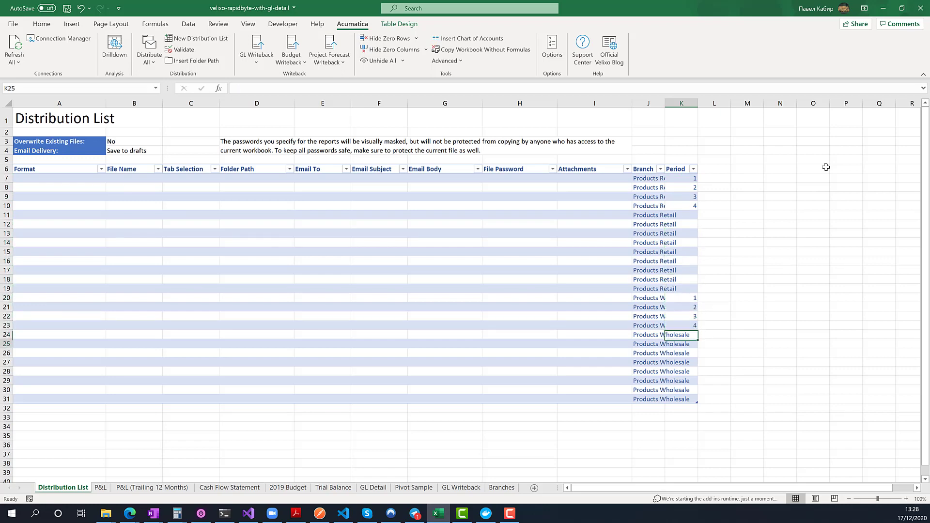
key("Up")
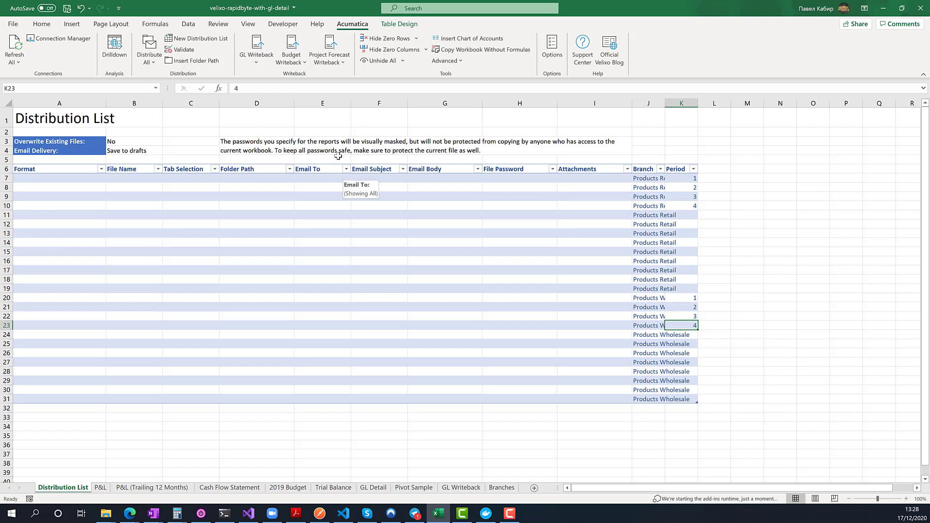
left_click(284, 233)
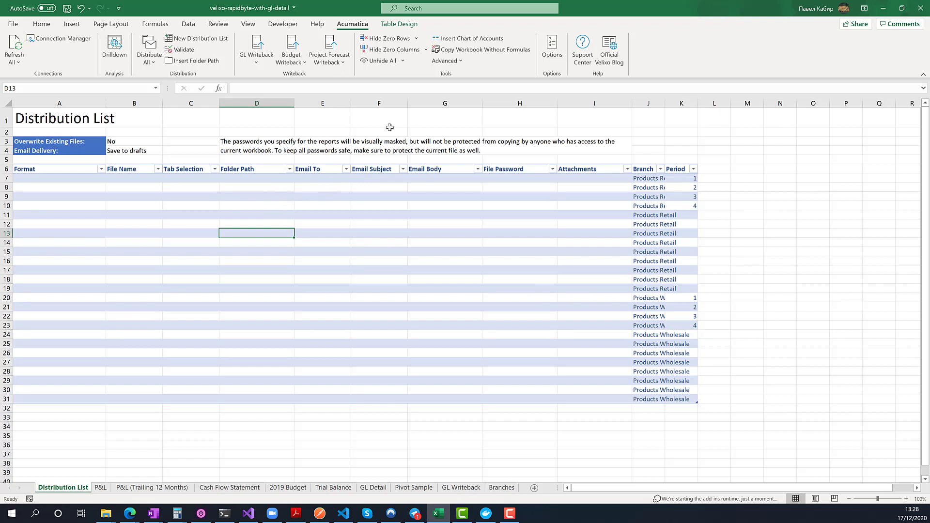
left_click_drag(648, 178, 683, 395)
left_click(588, 297)
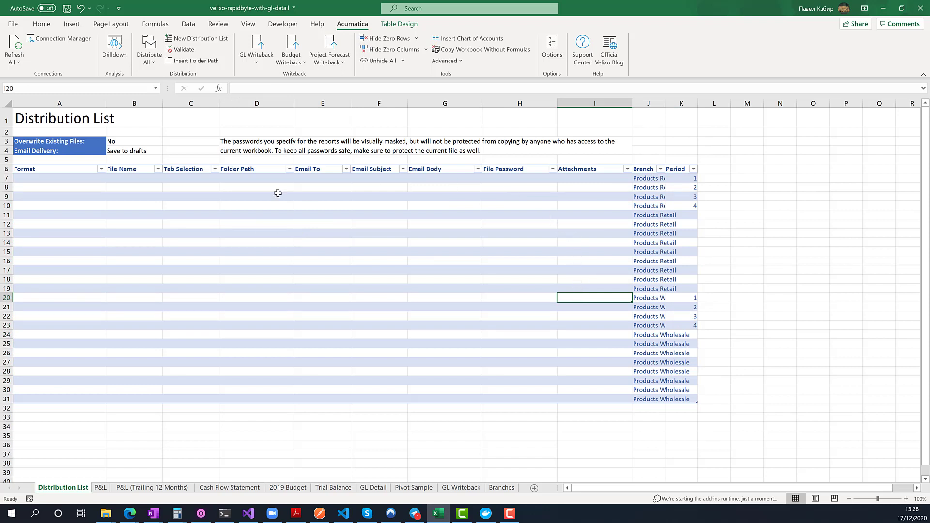
left_click(260, 195)
left_click_drag(64, 179, 687, 399)
left_click(523, 244)
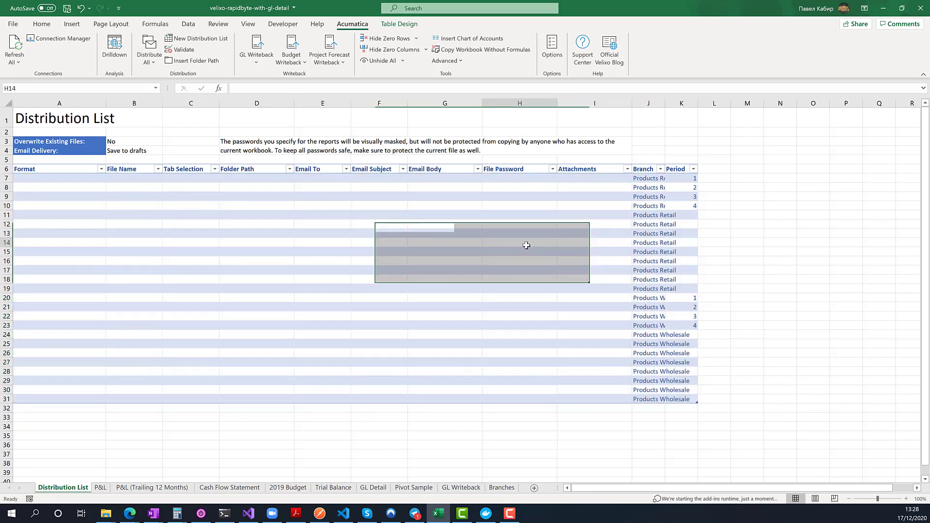
left_click(462, 135)
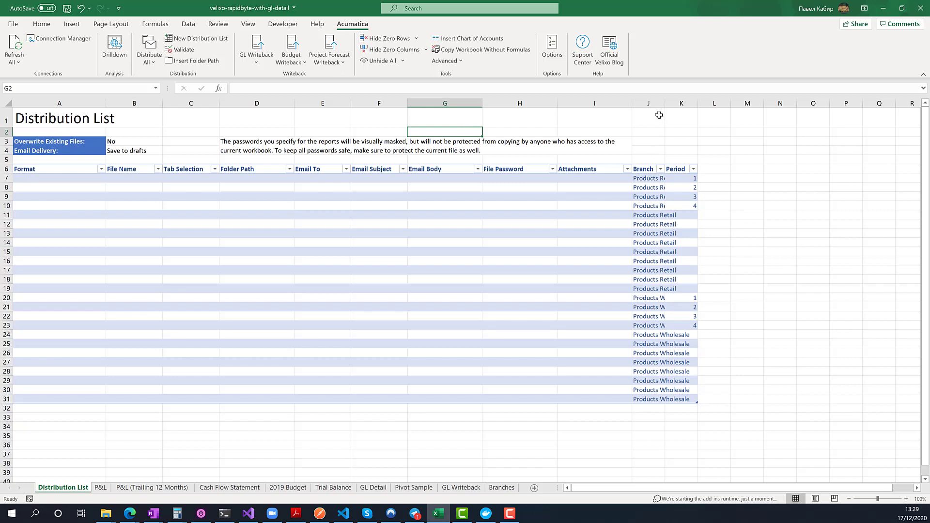
Delete the Branch and Period columns from the distribution list sheet
left_click(648, 102)
left_click(675, 103, "shift")
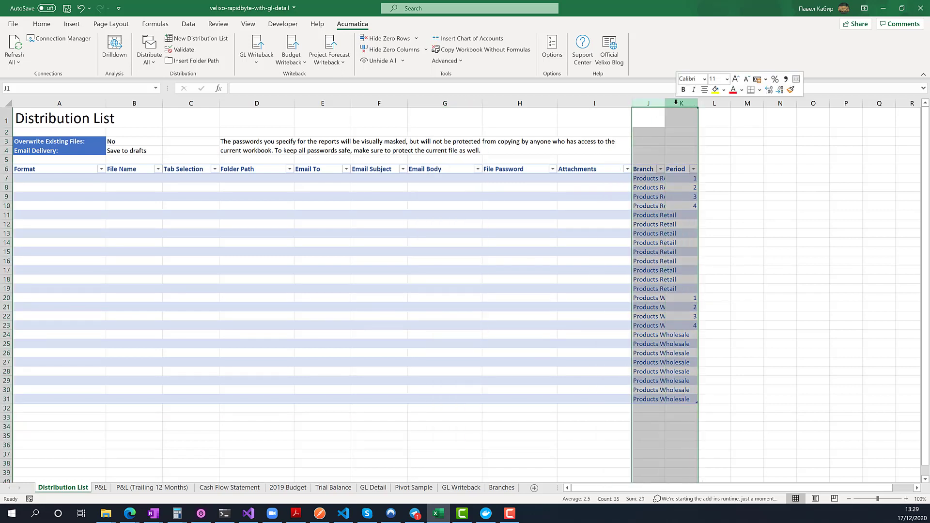
right_click(677, 103)
left_click(705, 208)
left_click(689, 217)
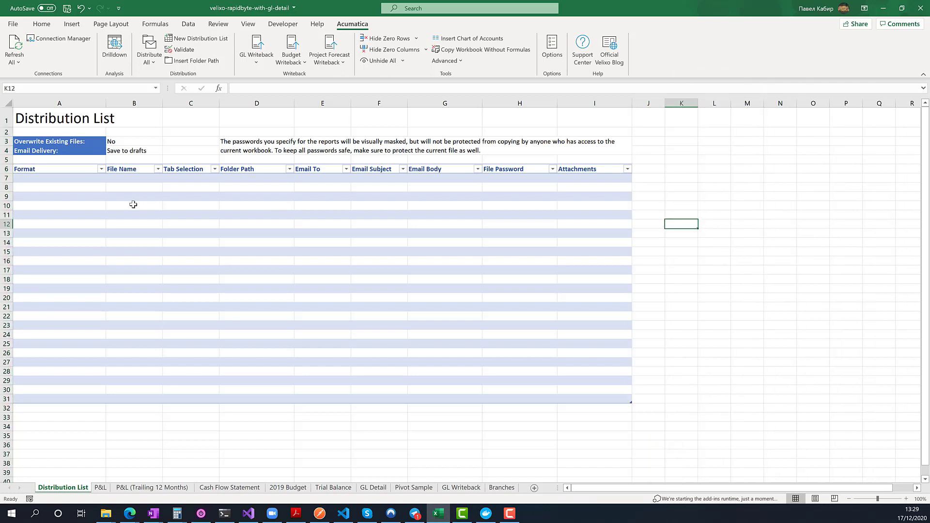
Delete rows 8 through 31 of the distribution list sheet so the table keeps a single empty row
left_click(7, 187)
left_click(6, 398, "shift")
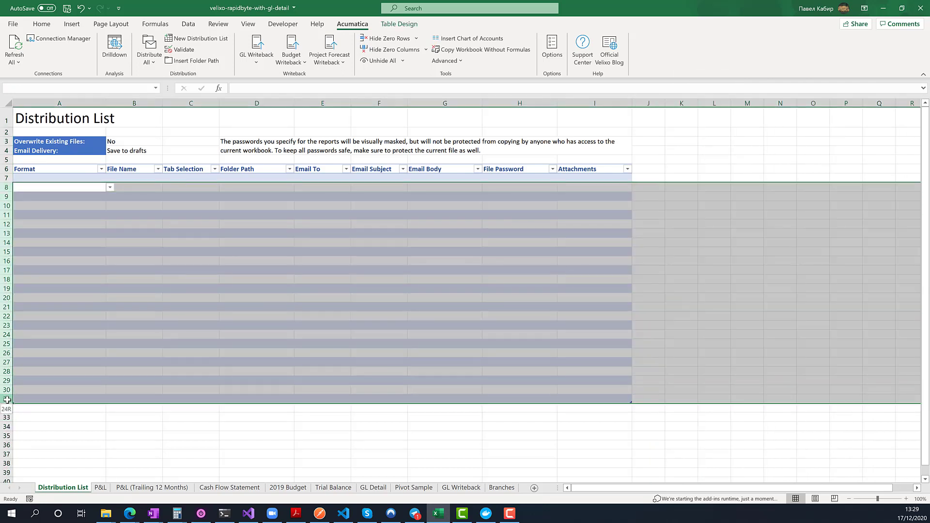
right_click(5, 398)
left_click(41, 319)
left_click(131, 260)
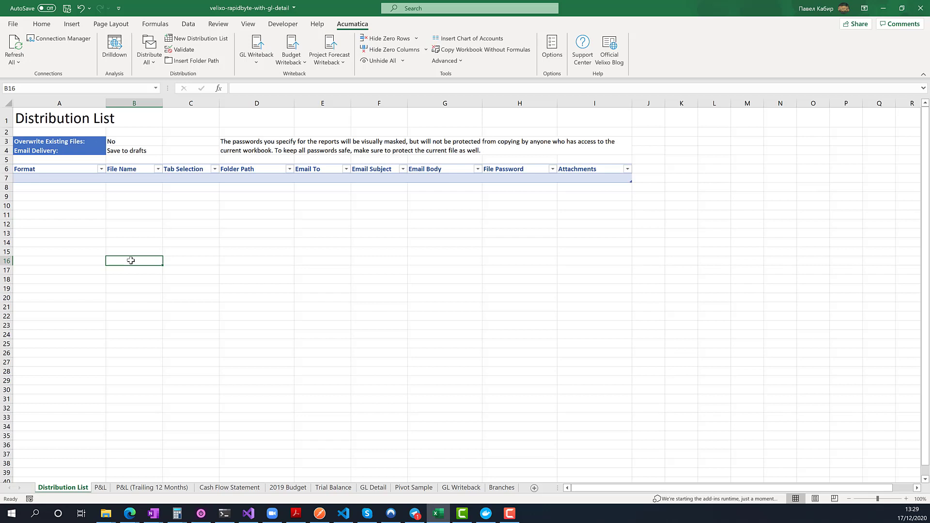
Review the Branch and Financial Period parameters on the P&L sheet
left_click(100, 488)
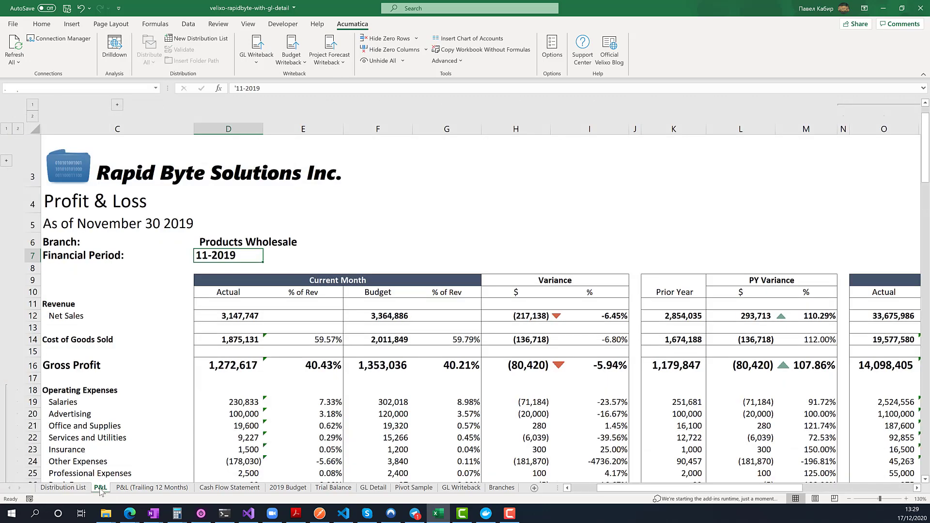
left_click(225, 270)
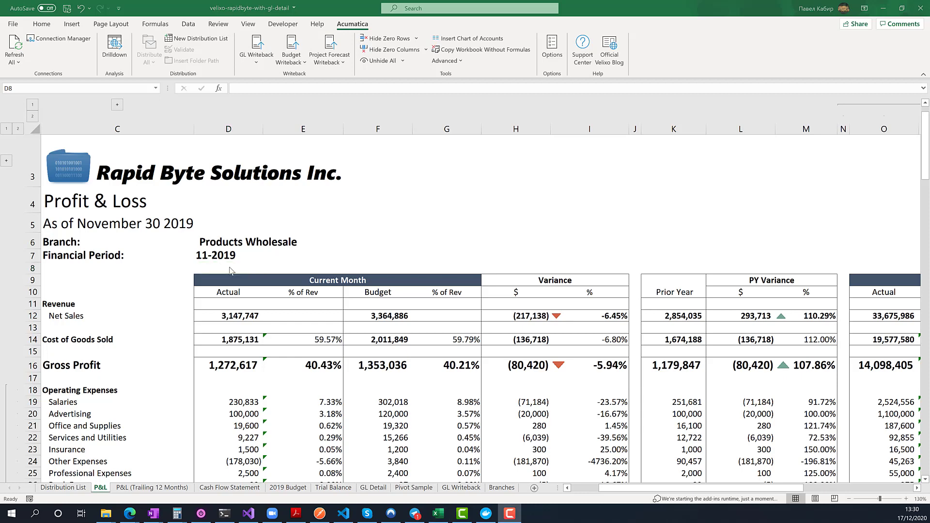
left_click(230, 269)
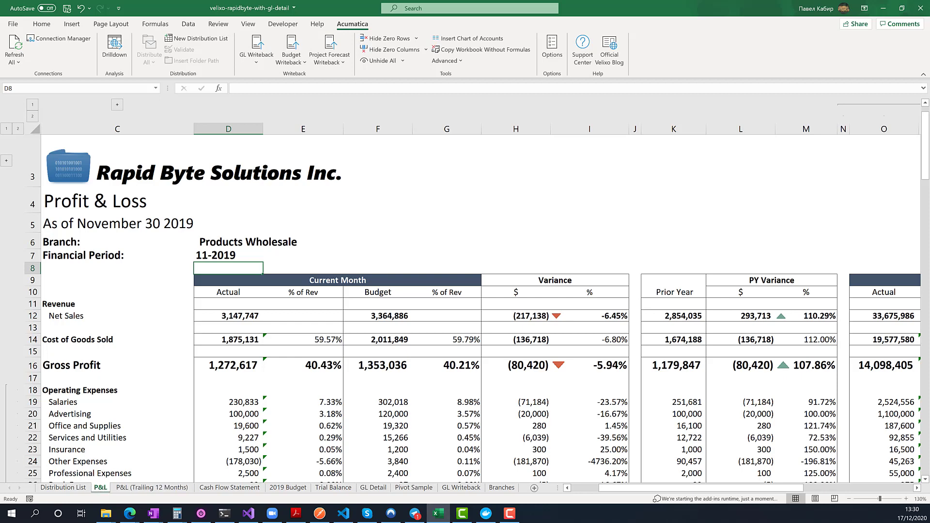
key("alt+Tab")
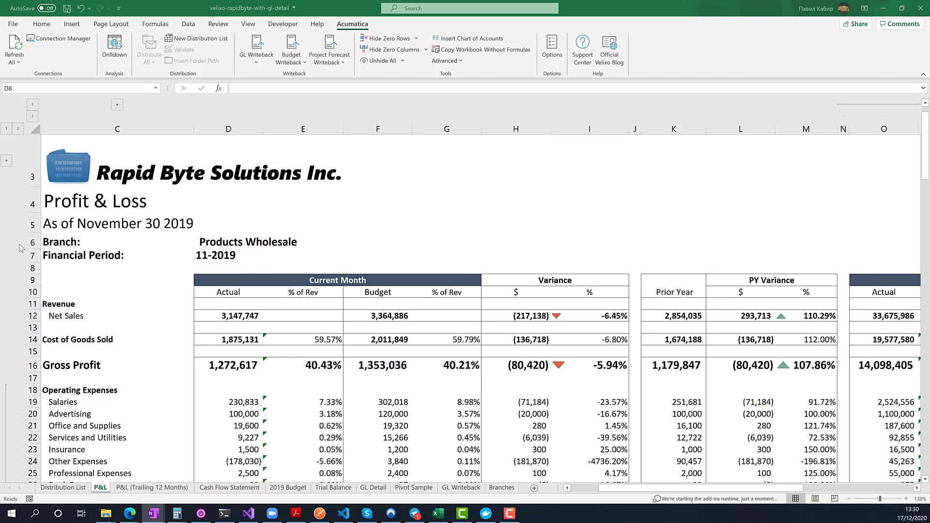
key("alt+Tab")
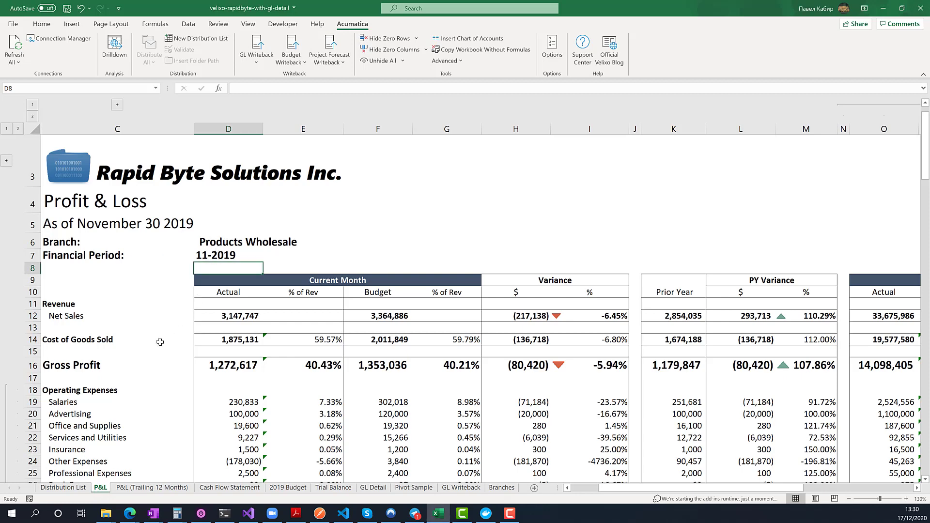
Add BlueprintBranch and BlueprintPeriod columns after Attachments in the distribution list table and fit their widths to the headers
left_click(66, 490)
left_click(218, 186)
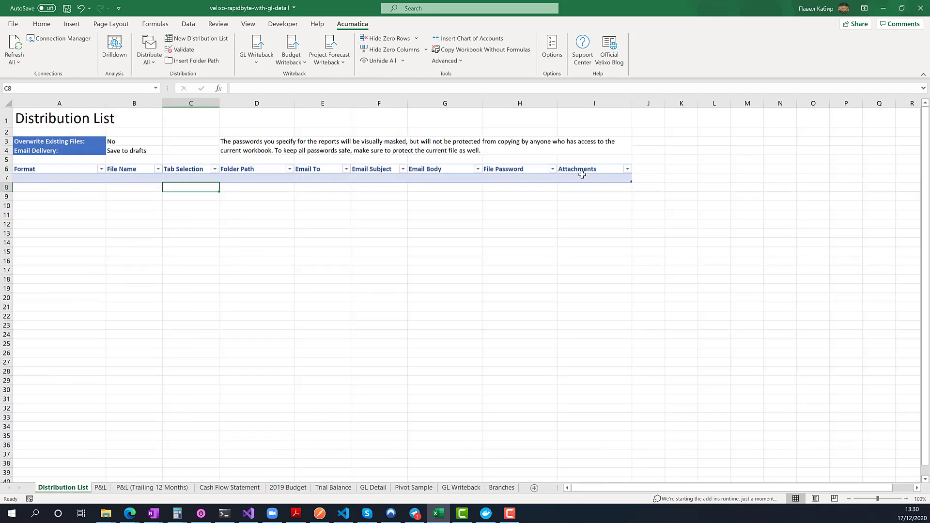
left_click(641, 169)
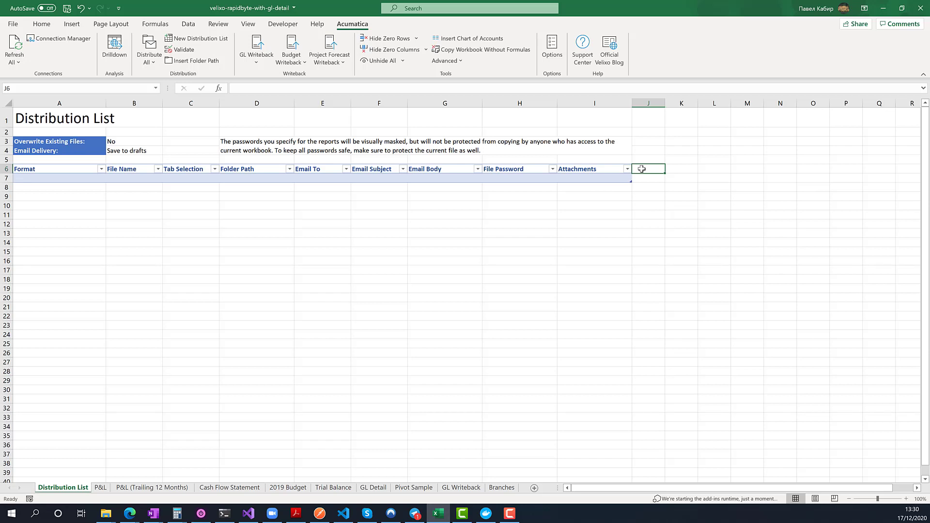
type("BlueprintBranch")
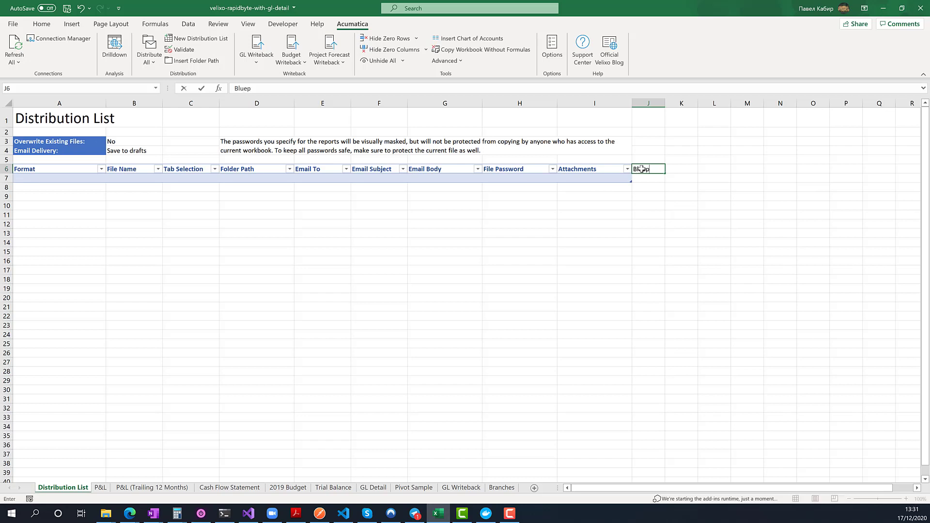
key("Return")
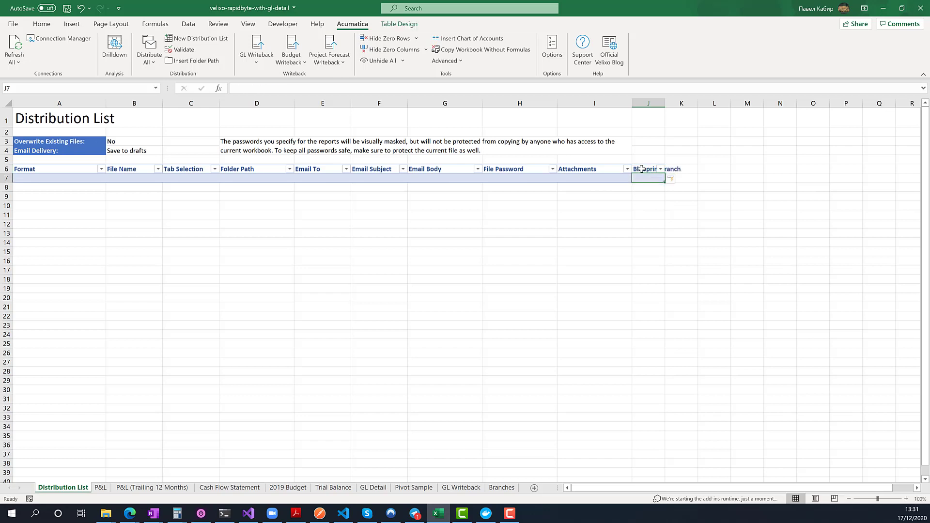
key("Right")
type("BlueprintPeriod")
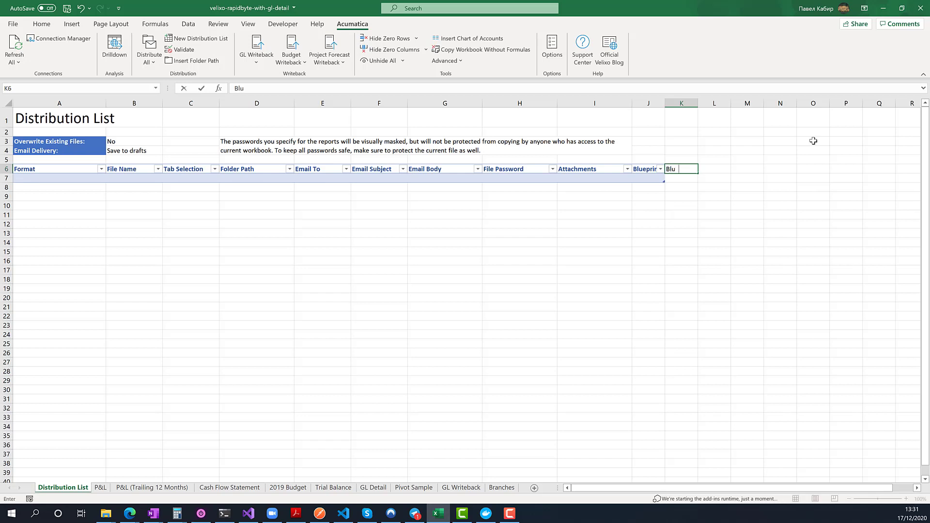
key("Return")
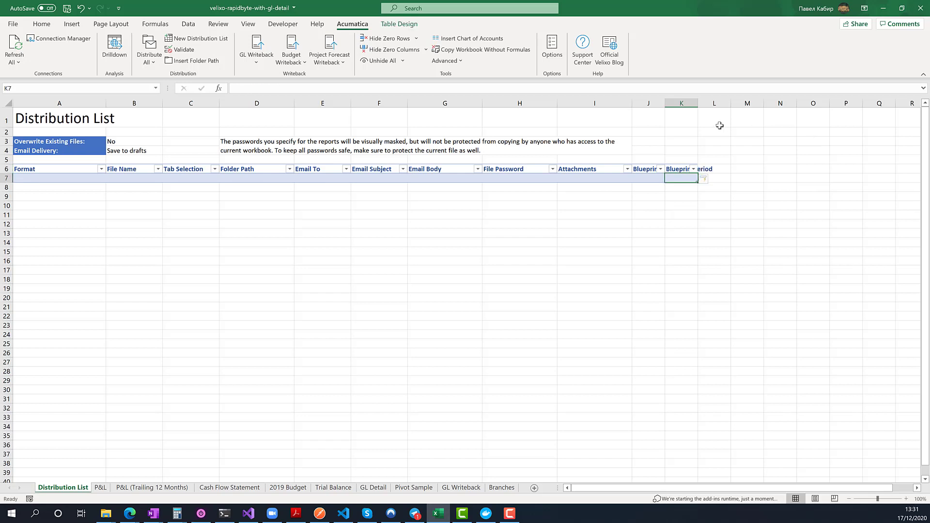
double_click(664, 104)
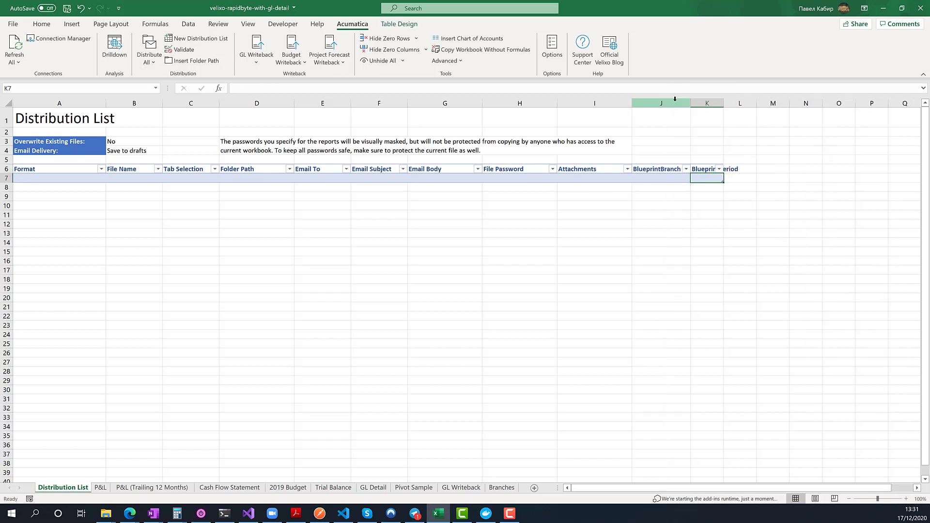
double_click(723, 103)
Enter Products Retail#Products Wholesale as the BlueprintBranch value in row 7 and fit the column width to it
left_click(666, 179)
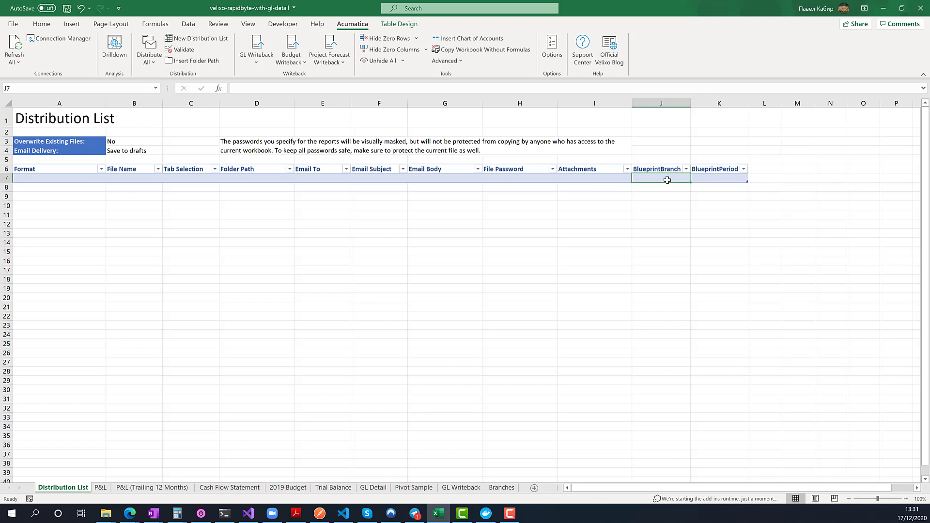
type("Products")
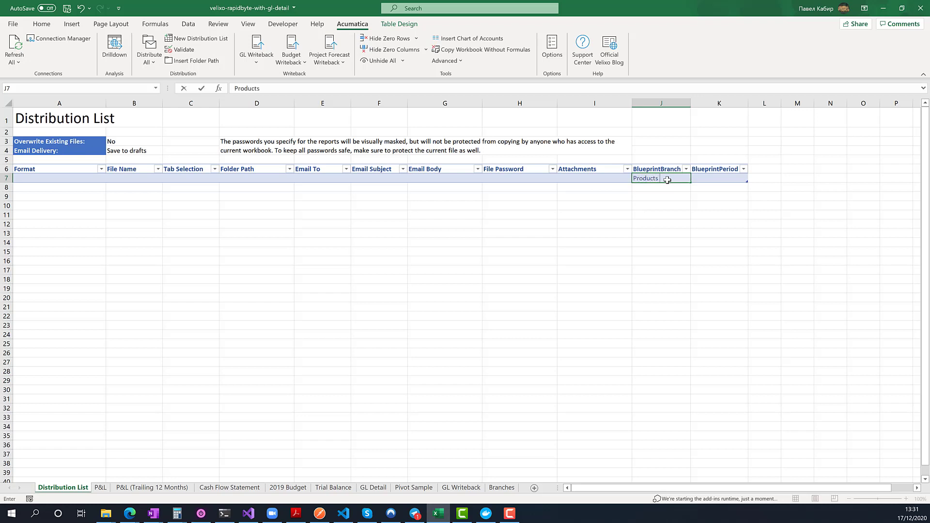
type(" Retail#Products Wholesale")
key("Return")
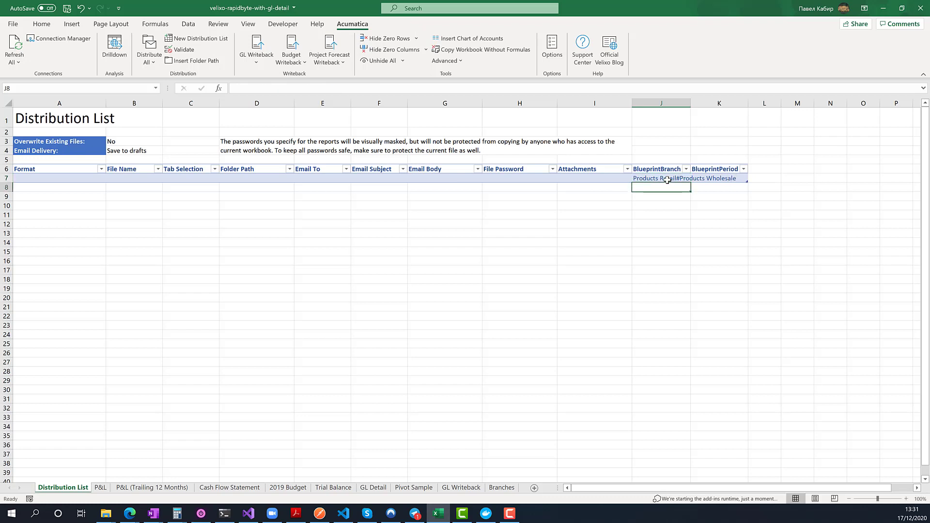
double_click(691, 103)
Begin a TEXTJOIN formula in the BlueprintPeriod cell of row 7 with "#" as delimiter and TRUE for ignoring empty cells
left_click(770, 178)
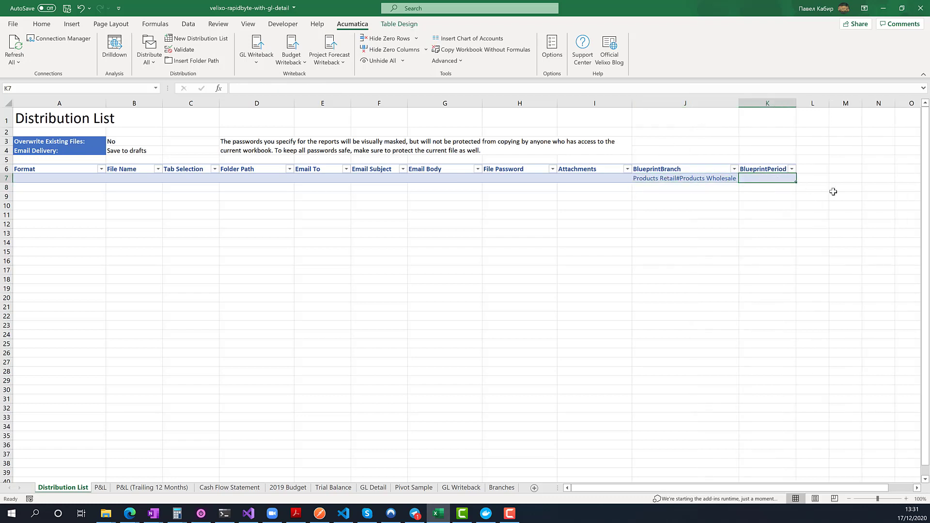
type("=")
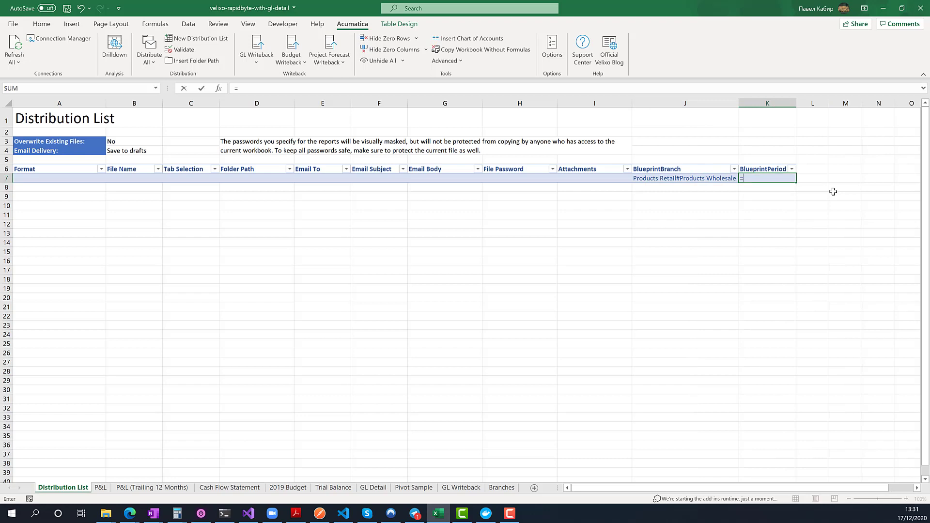
type("TEXTJOIN(")
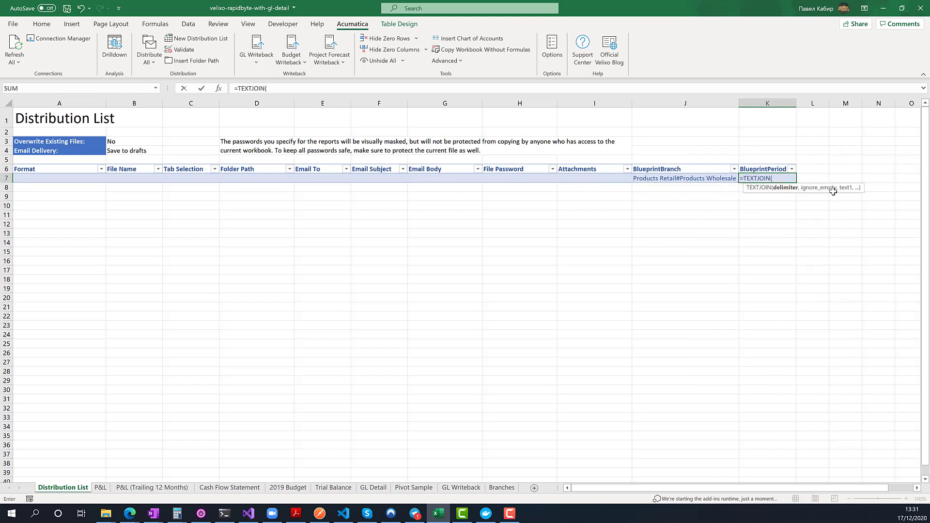
type("\"#\", ")
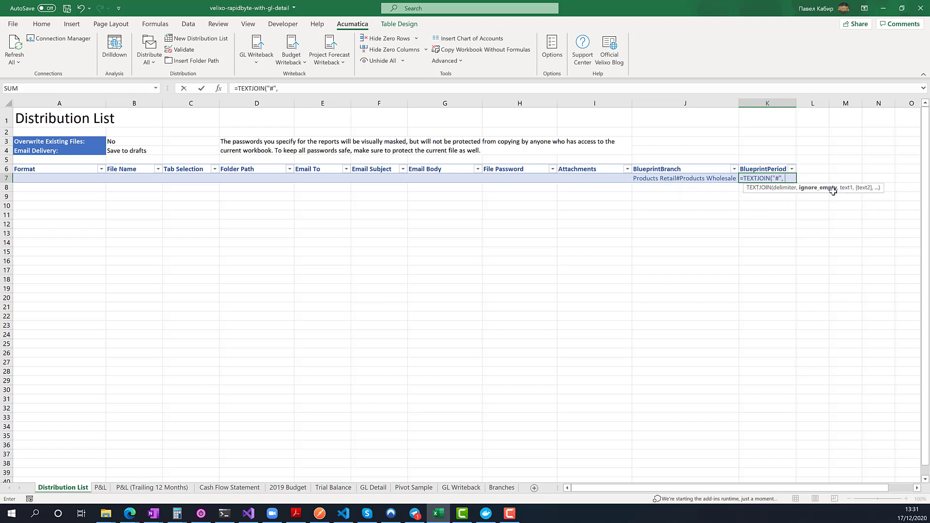
type("T")
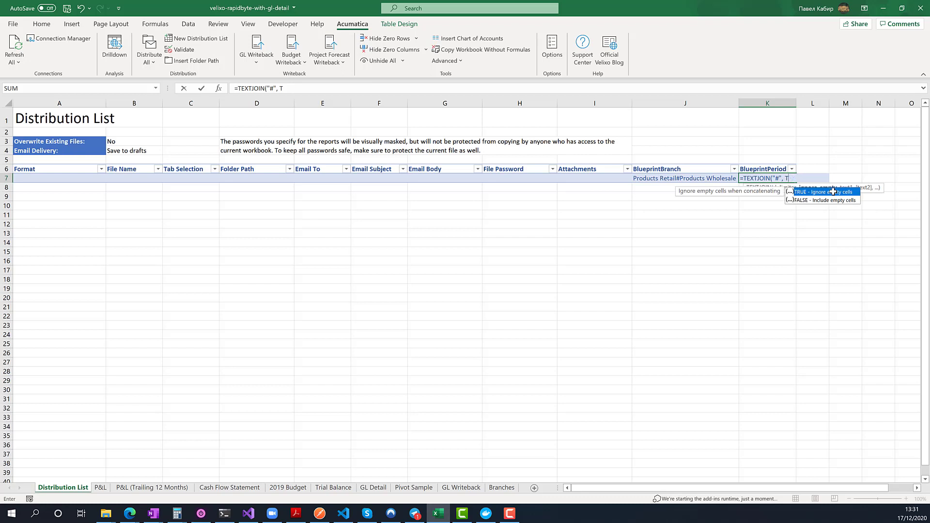
type("RUE,")
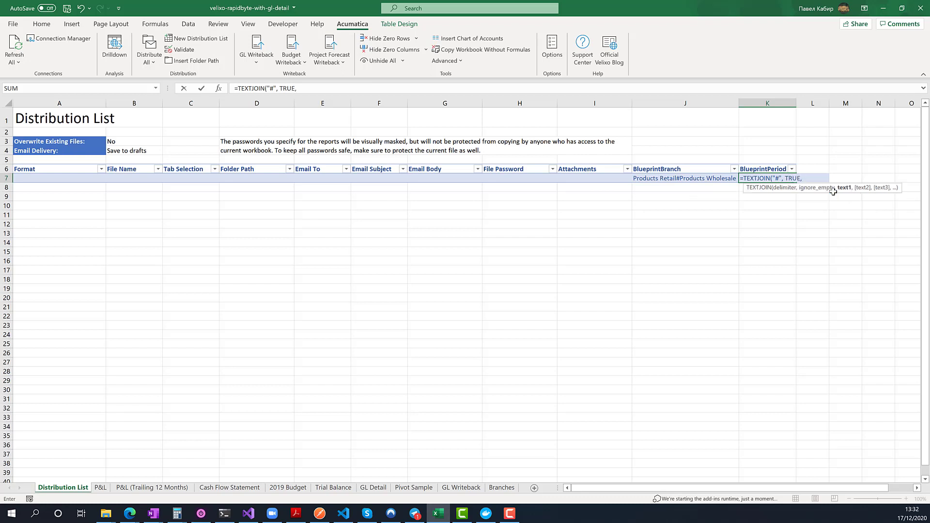
Complete the BlueprintPeriod formula with FINANCIALPERIODLIST("Demo", "01-2019", "12-2019") as the text to join
type(" FINAN")
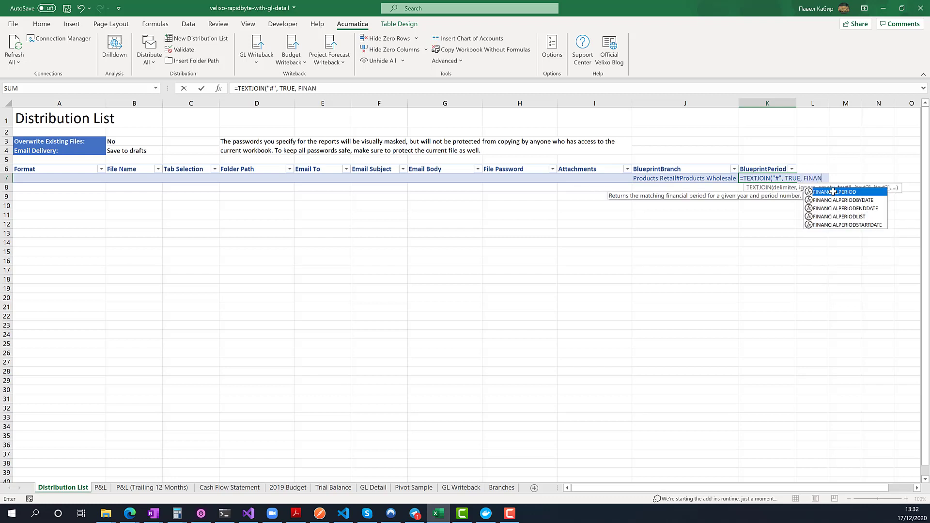
key("Down")
key("Down")
key("Down")
key("Tab")
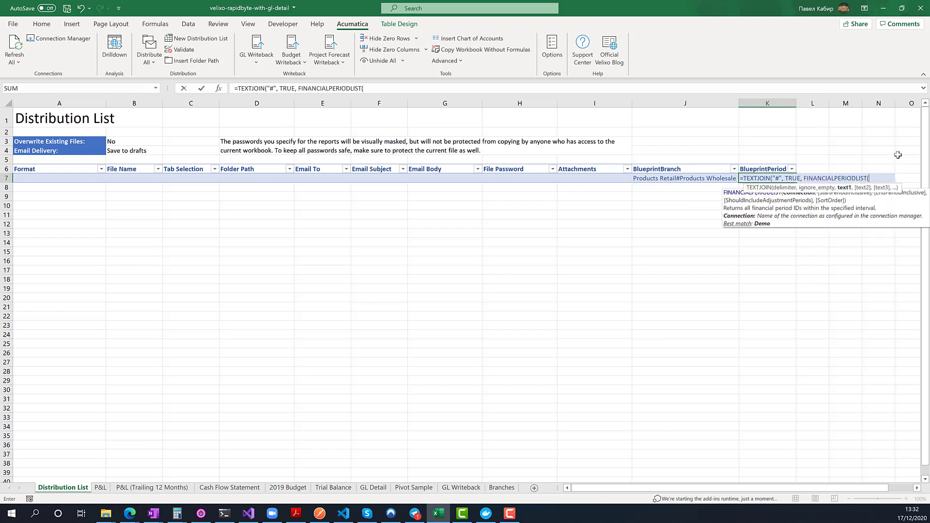
type("\"Demo\", ")
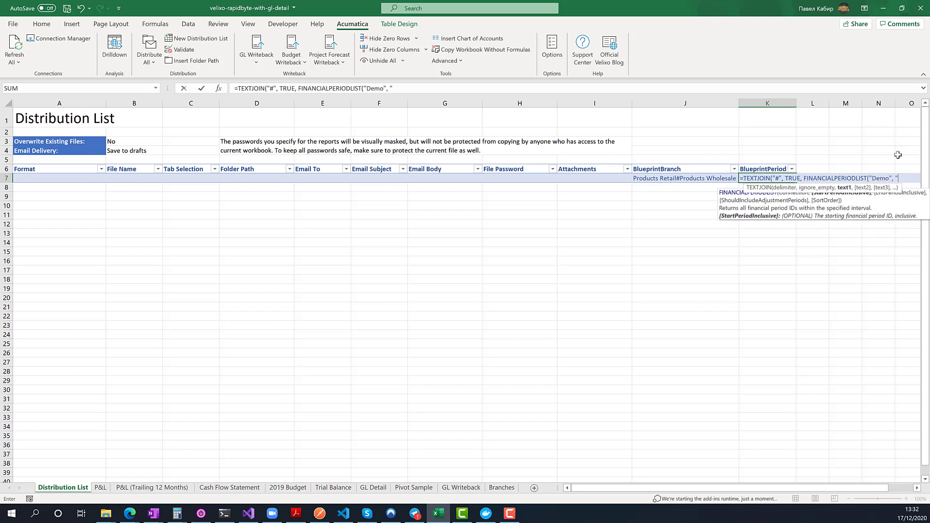
type("\"01-2019")
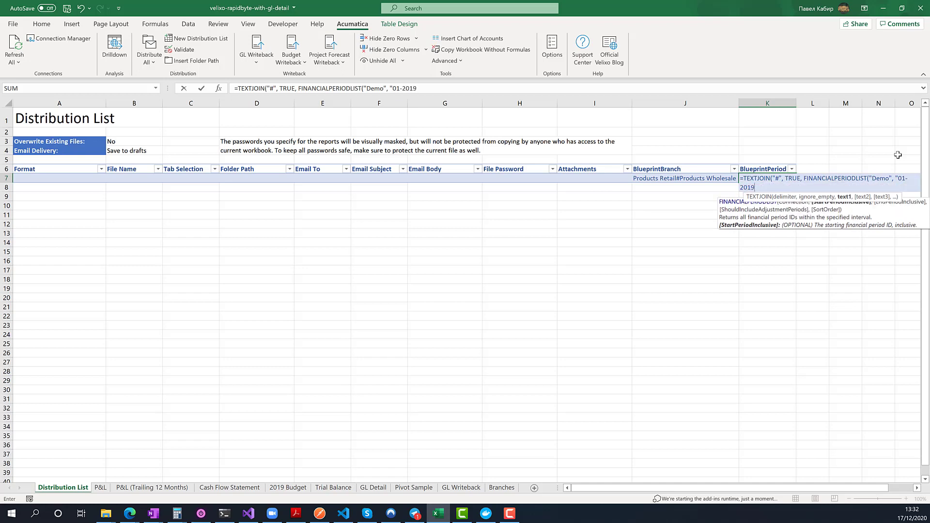
type("\", \"")
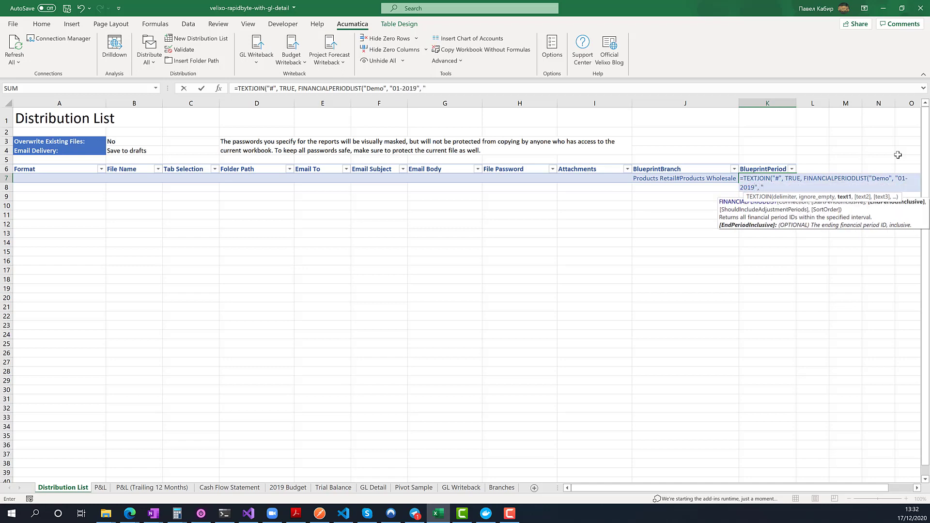
type("12-2019\")")
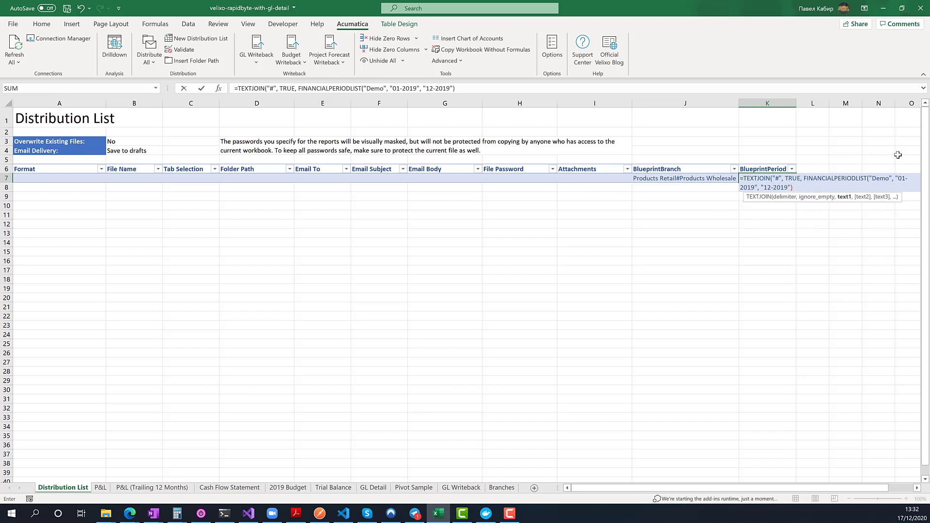
type(")")
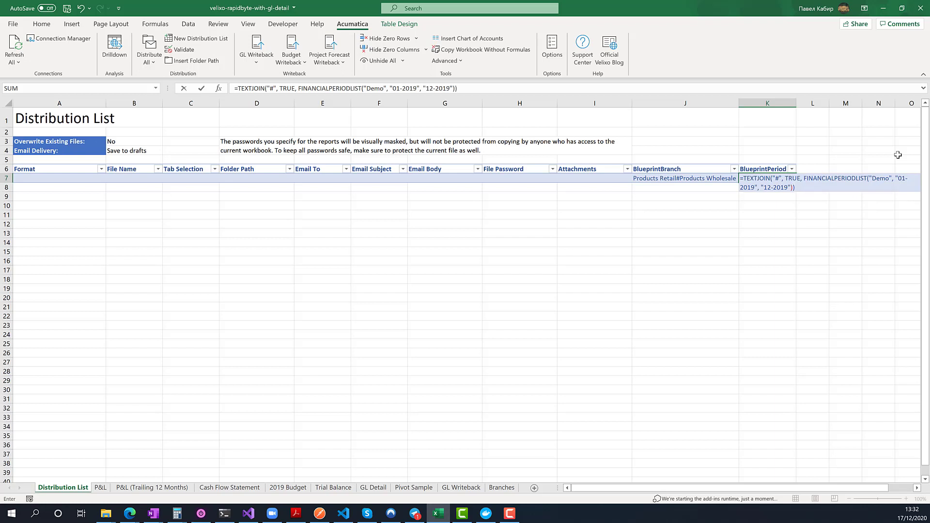
key("Return")
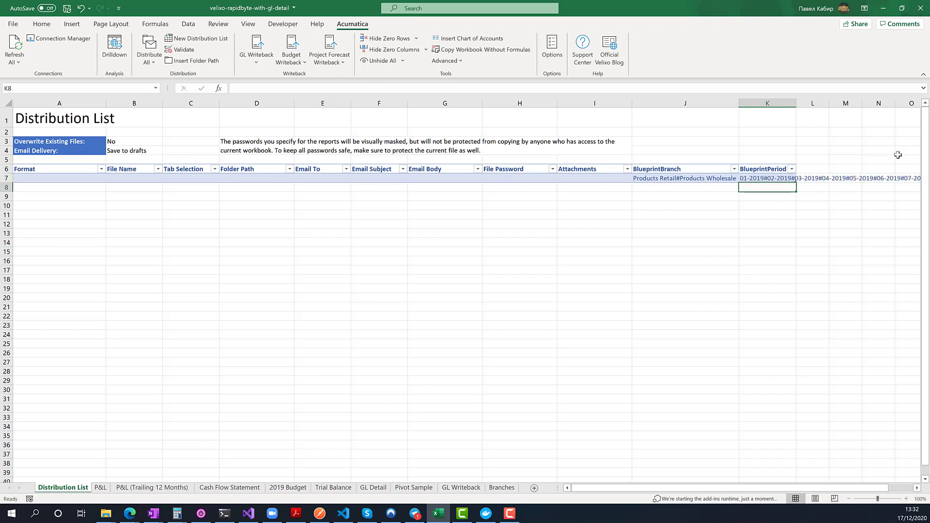
Examine the joined period list and the other cells across row 7 of the distribution list
key("Up")
left_click(853, 182)
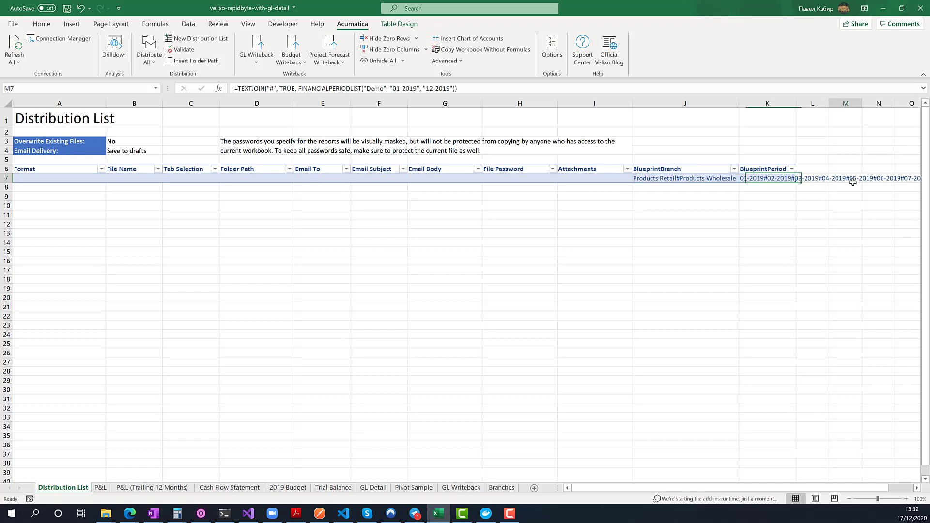
left_click(760, 177)
key("Right")
key("Right")
key("Right")
key("Right")
key("Right")
key("Right")
key("Right")
key("Right")
key("Right")
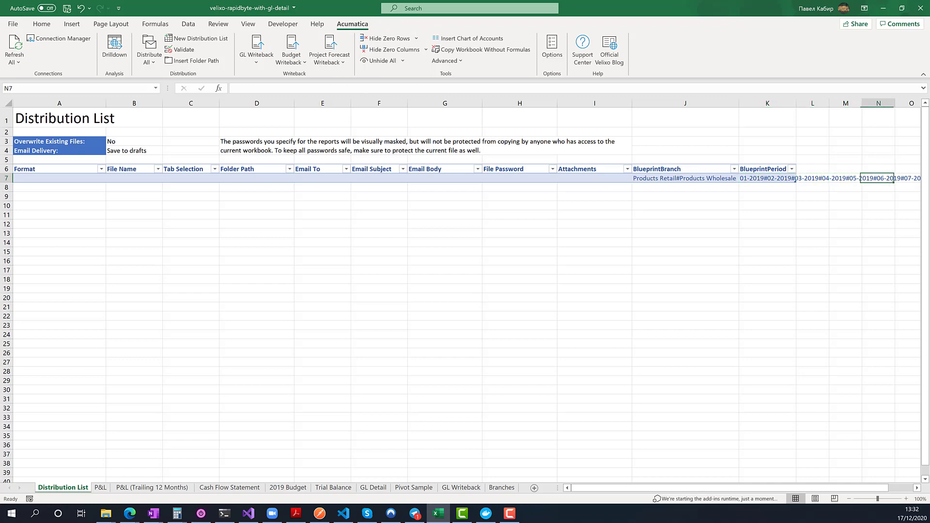
key("Left")
key("Left")
key("Left")
key("Left")
key("Left")
key("Left")
key("Left")
key("Left")
key("Left")
key("Left")
key("Left")
key("Left")
key("Left")
key("Left")
key("Left")
key("Left")
key("Left")
key("Left")
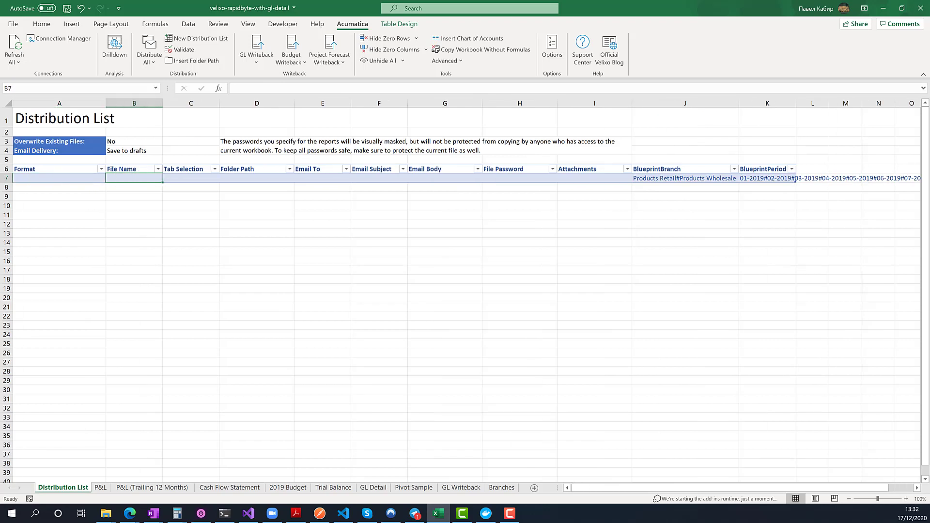
left_click(638, 186)
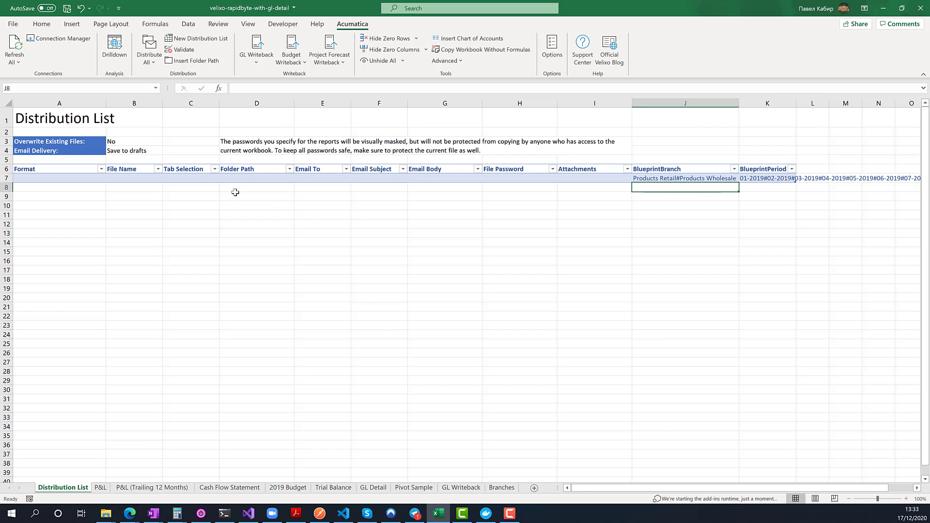
In row 7 of the distribution list, set the format to Excel (remove all formulas) and the file name to know-it-all
left_click(187, 179)
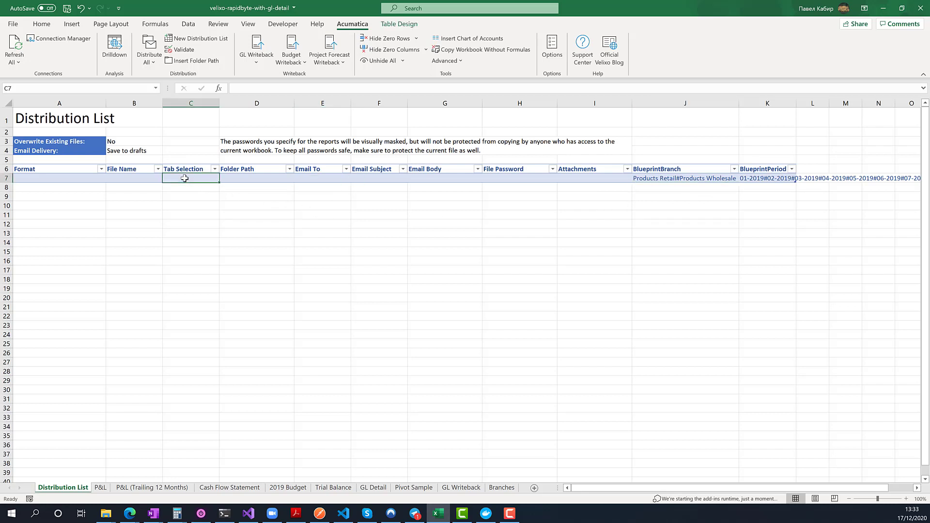
left_click(83, 179)
left_click(110, 178)
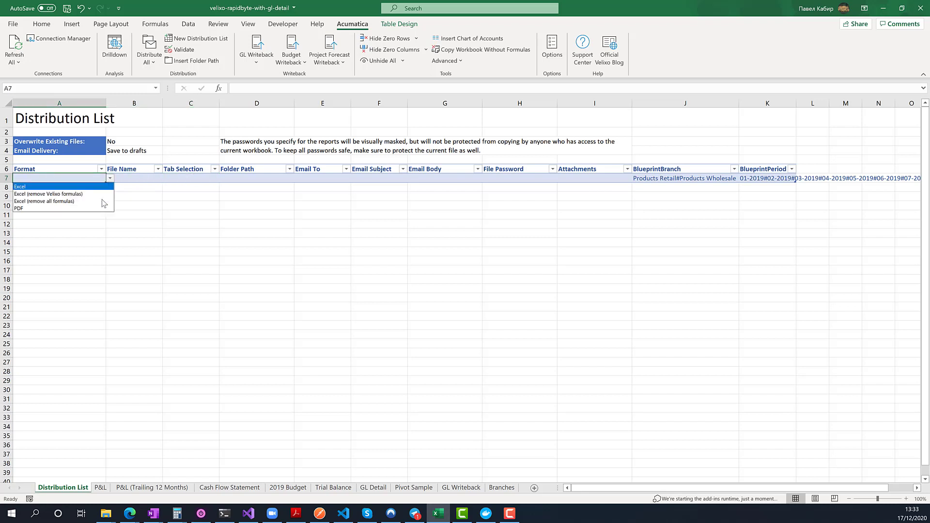
left_click(73, 201)
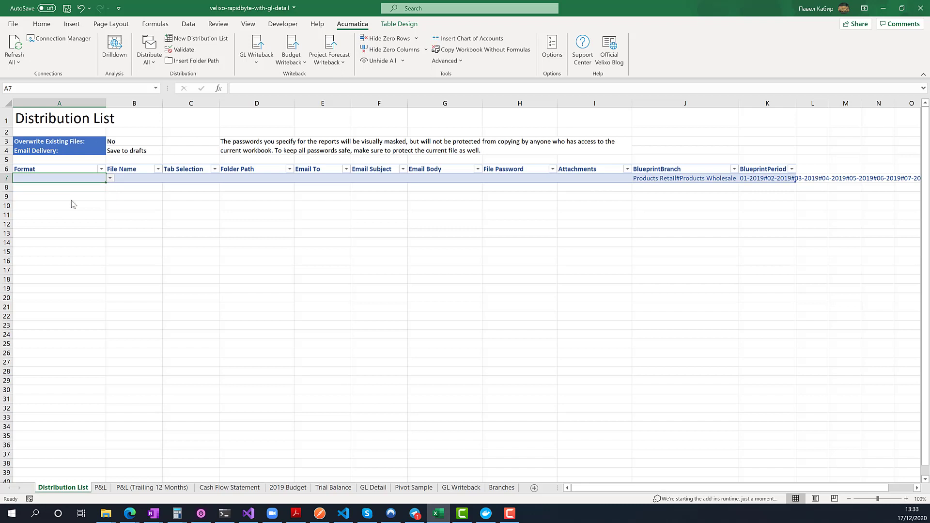
left_click(129, 179)
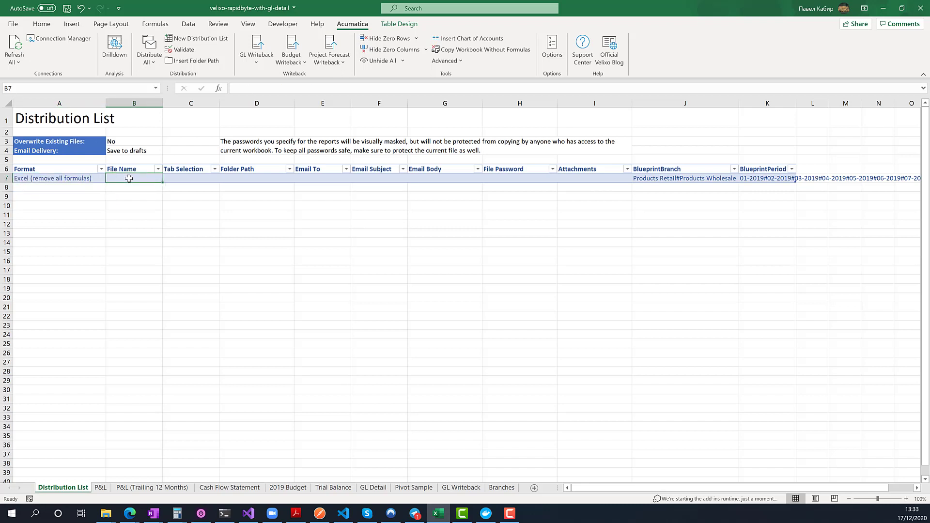
type("know-it-all")
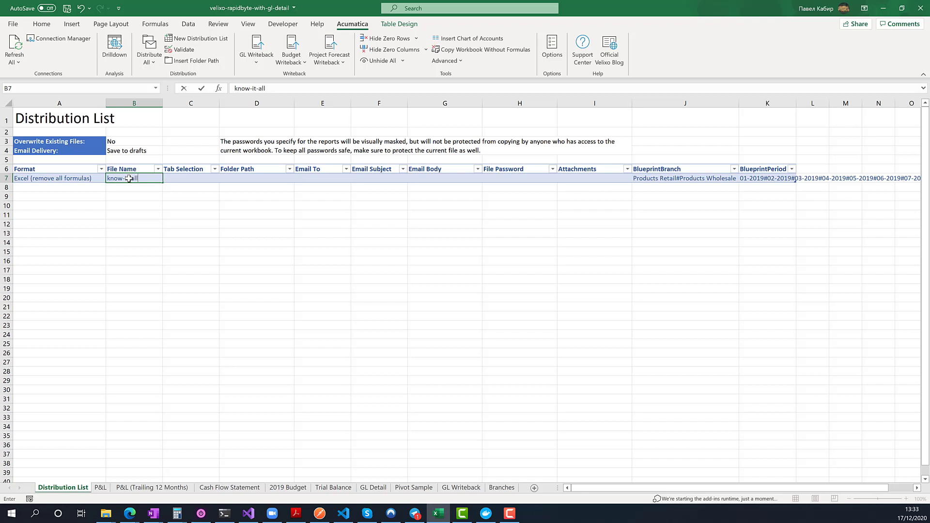
key("Tab")
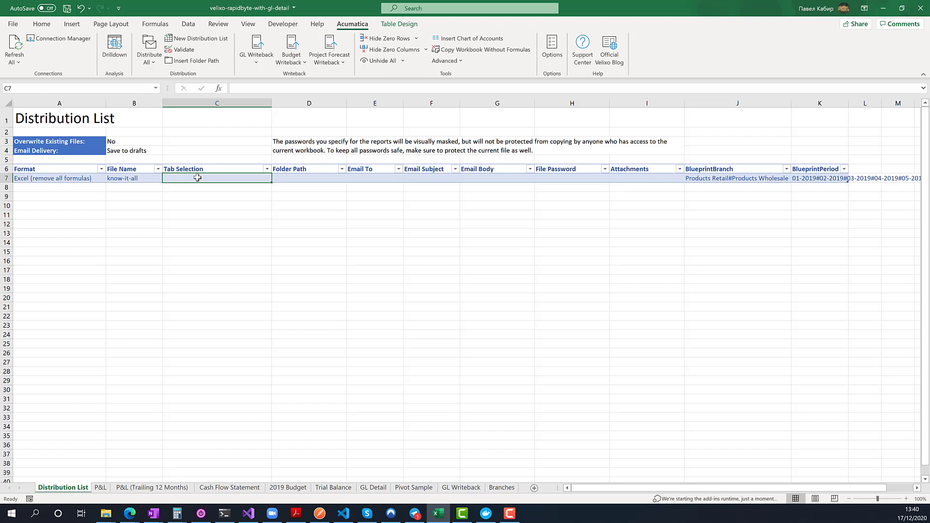
Enter P&L[BlueprintBranch,BlueprintPeriod] as the Tab Selection in row 7
type("P&L")
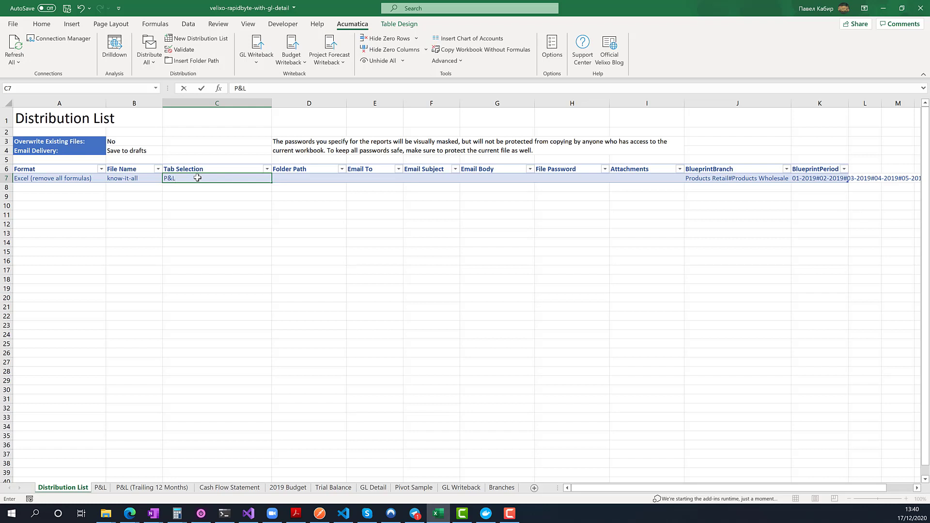
type("[")
type("BlueprintBranch,Blueprint")
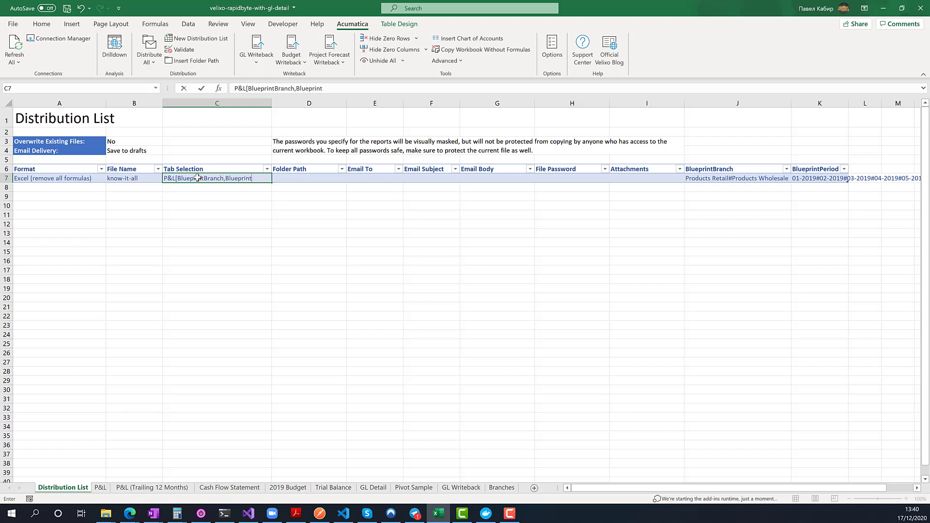
type("Period]")
key("Return")
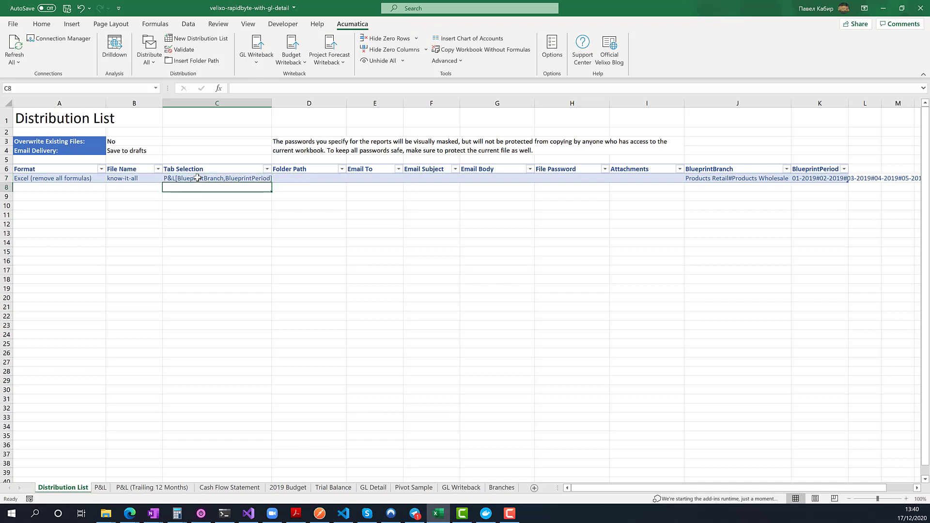
Enter c:\Temp as the Folder Path in row 7 of the distribution list
left_click(312, 178)
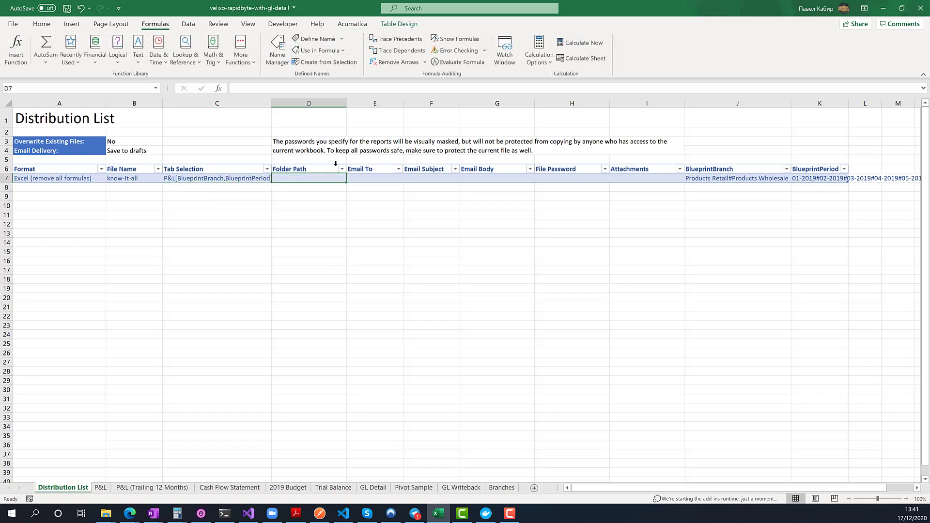
type("c:\\")
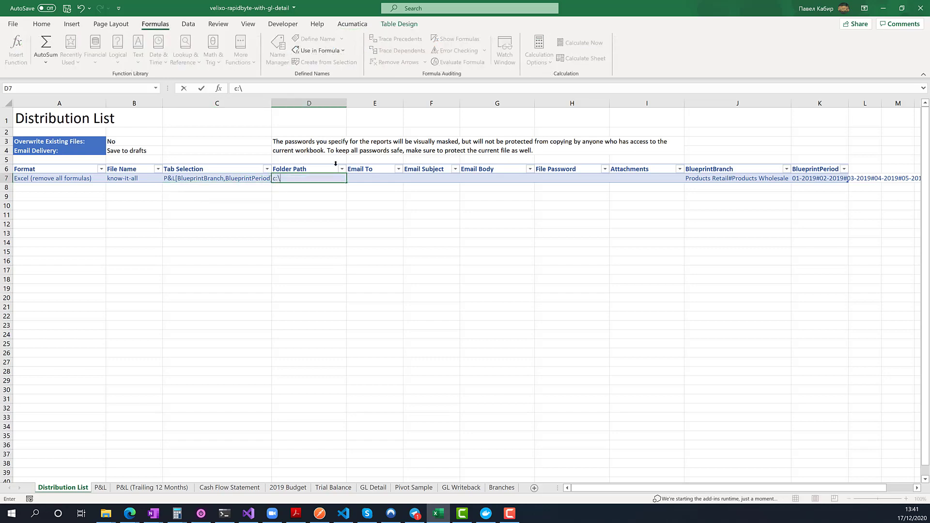
type("Temp")
key("Return")
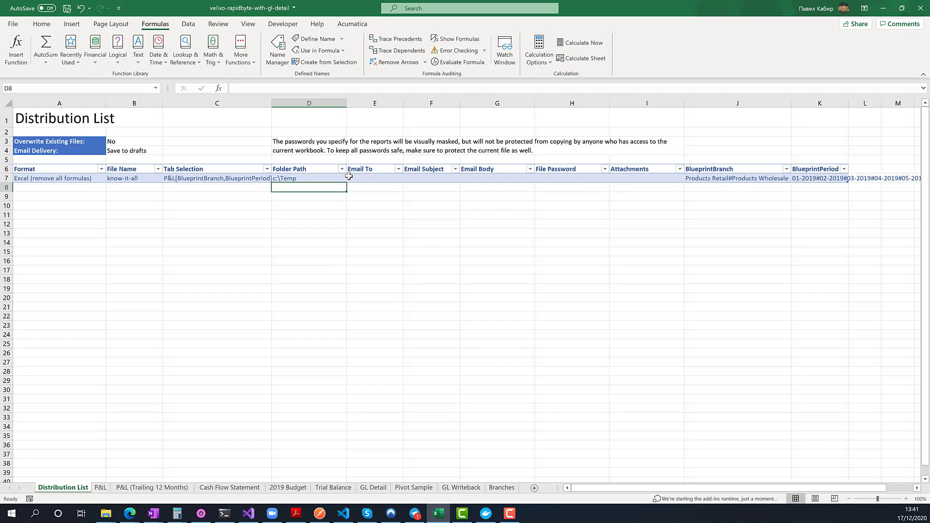
Compare the contents of the BlueprintBranch and BlueprintPeriod cells in row 7
left_click(712, 178)
left_click(805, 178)
left_click(767, 179)
left_click(811, 178)
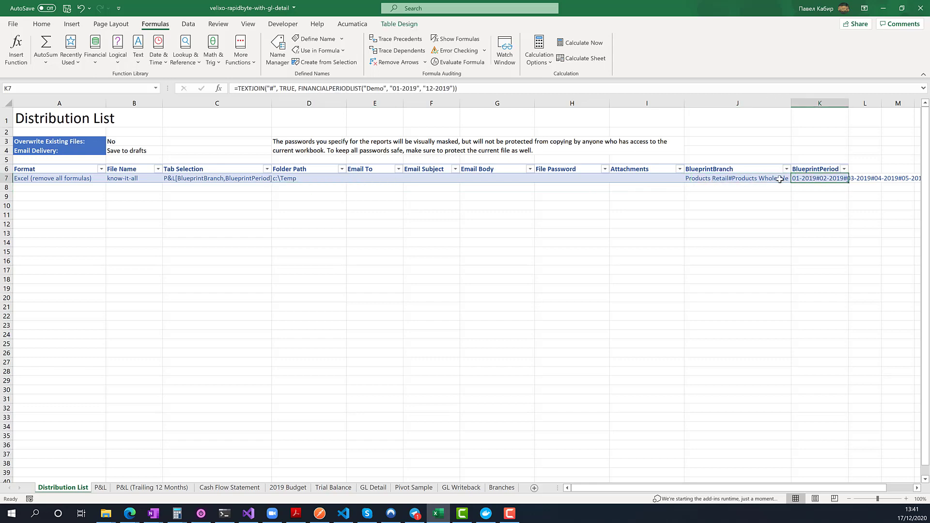
left_click(752, 178)
left_click(813, 178)
left_click(764, 179)
left_click(811, 179)
left_click(756, 178)
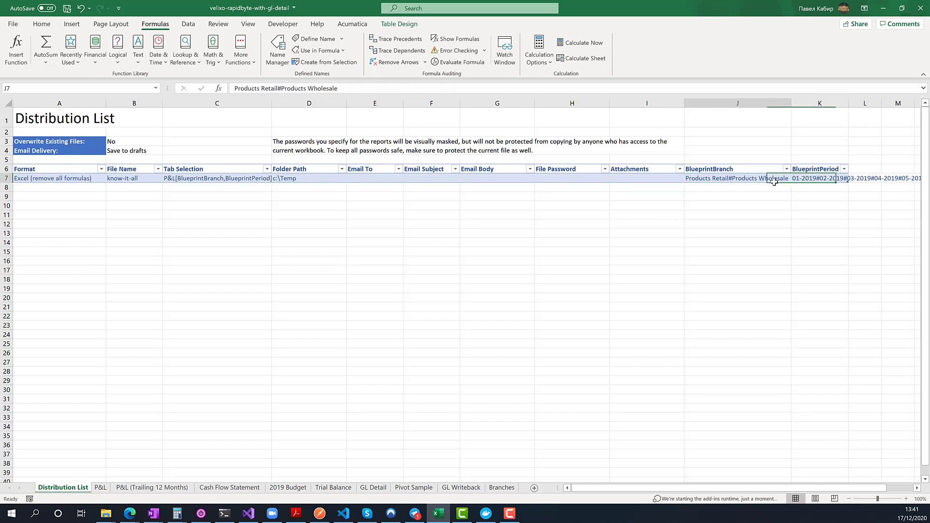
Compare the P&L sheet's Branch and Financial Period cells with the blueprint column headers, and check the defined name of the Branch cell
left_click(100, 487)
left_click(233, 265)
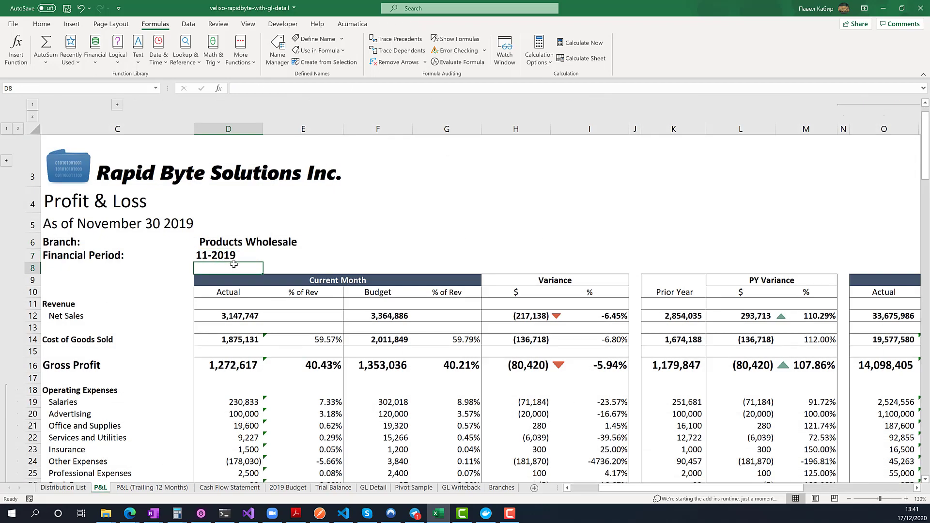
left_click(63, 487)
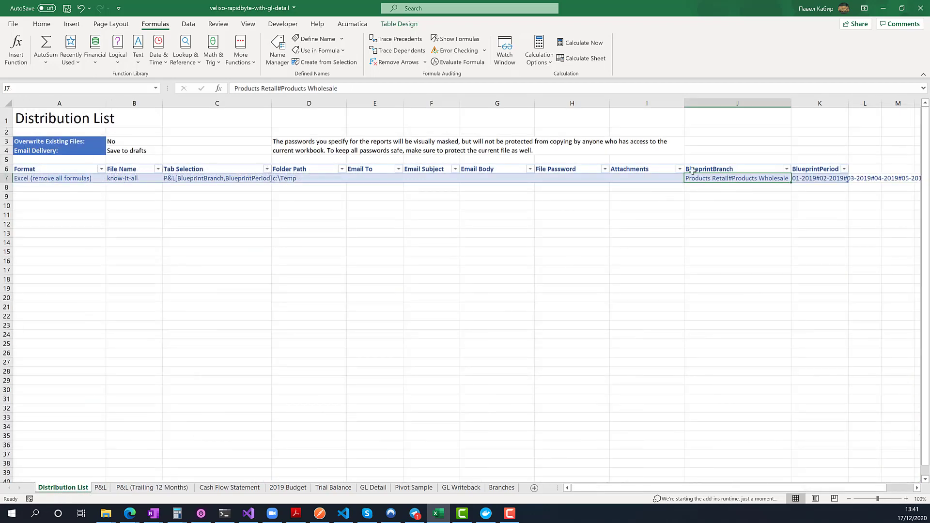
left_click(692, 170)
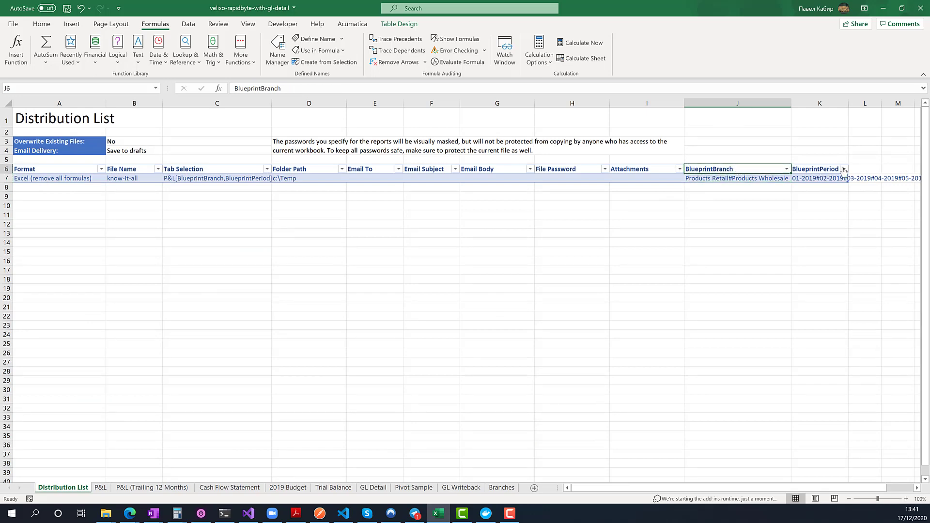
left_click(100, 487)
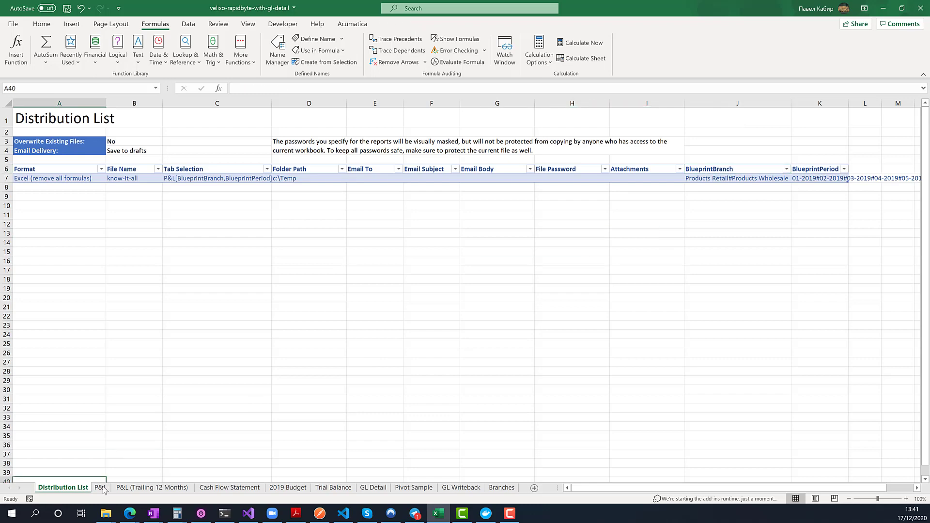
left_click(300, 271)
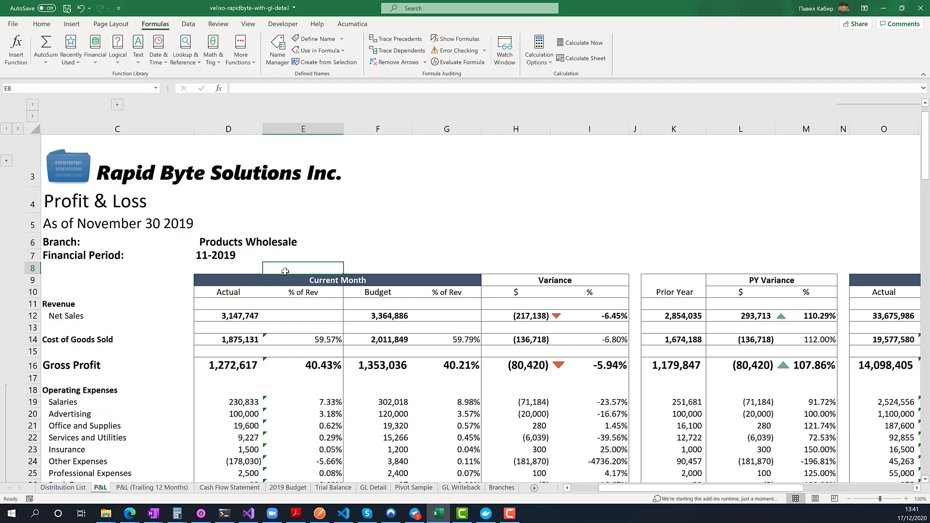
left_click(233, 243)
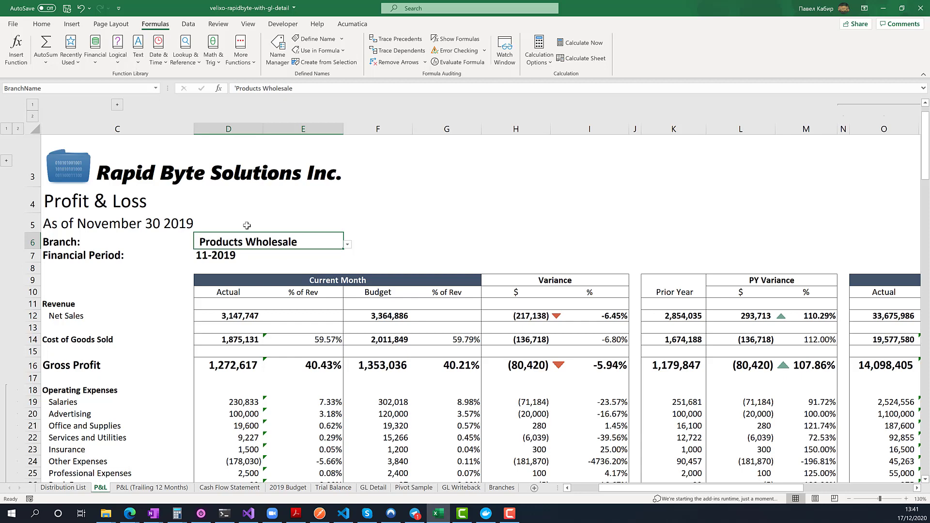
left_click(100, 87)
key("Escape")
left_click(309, 255)
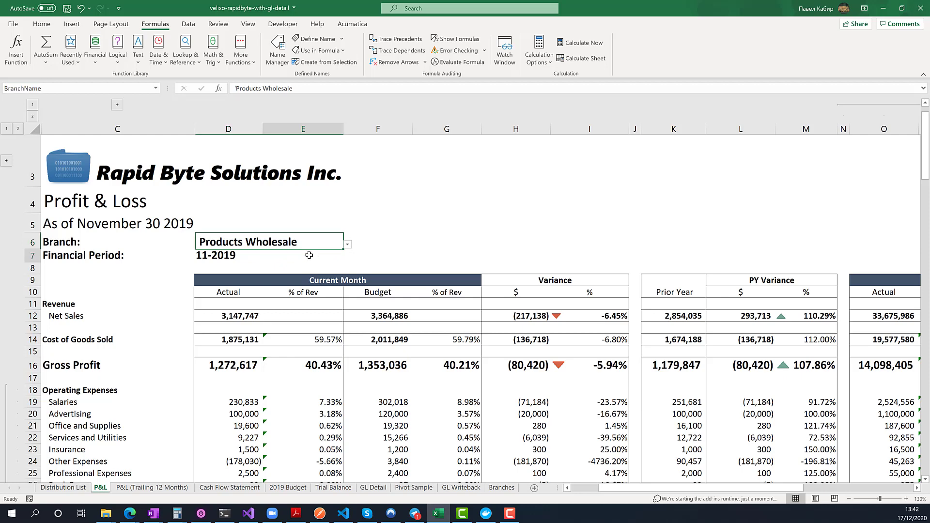
Define the name BlueprintBranch, scoped to the P&L sheet, for the Branch value cell D6
left_click(266, 244)
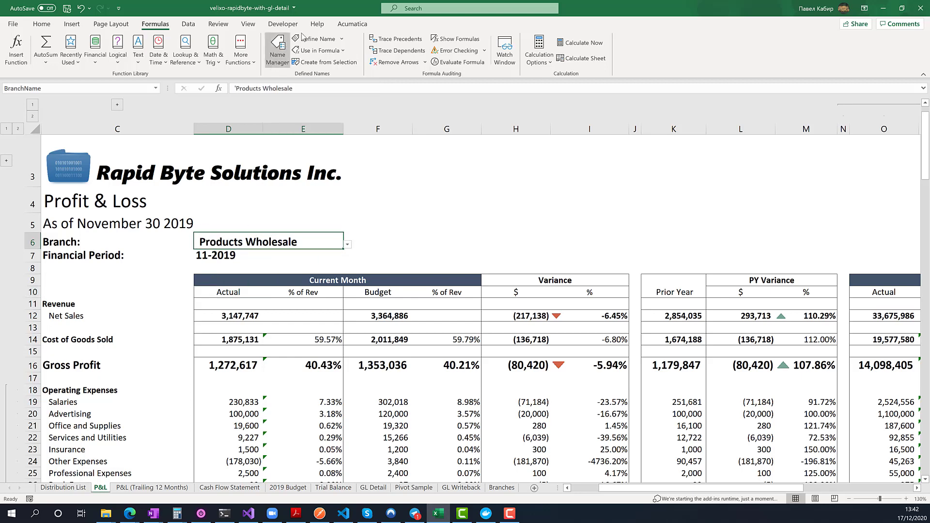
left_click(314, 42)
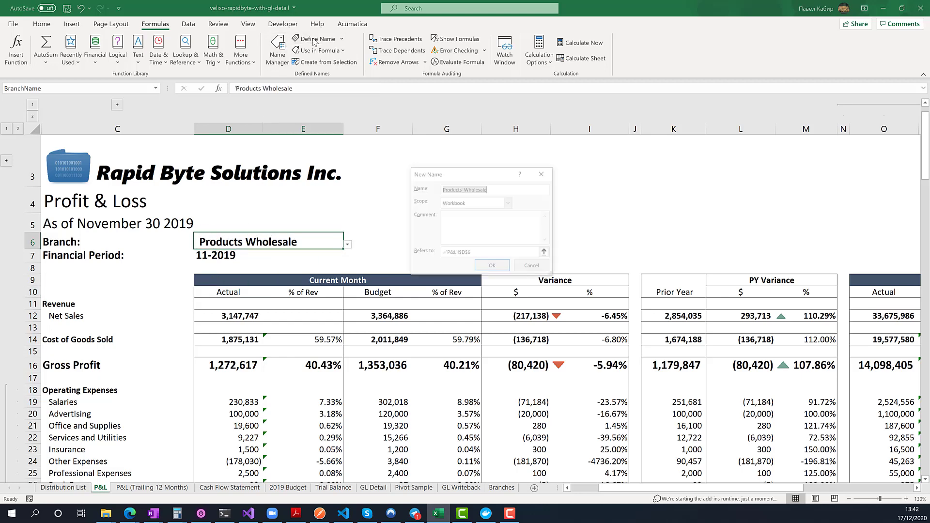
left_click(458, 204)
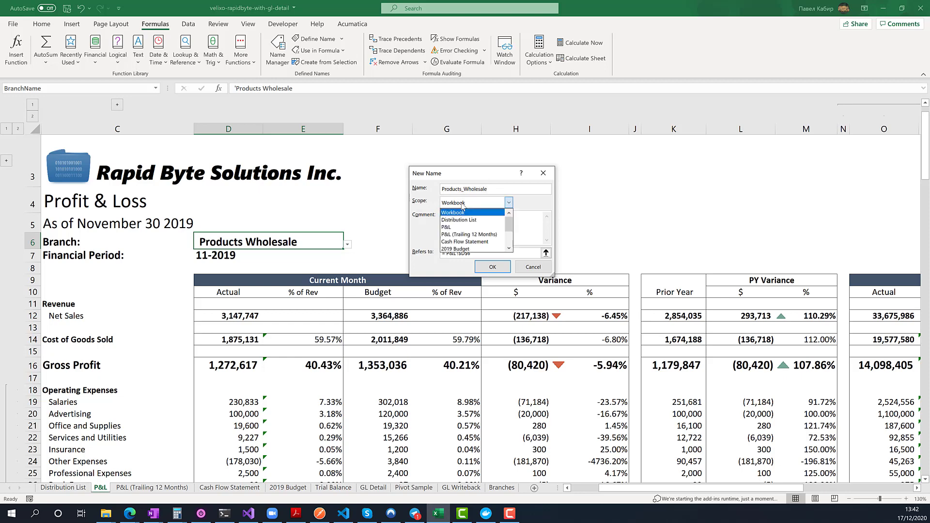
left_click(452, 228)
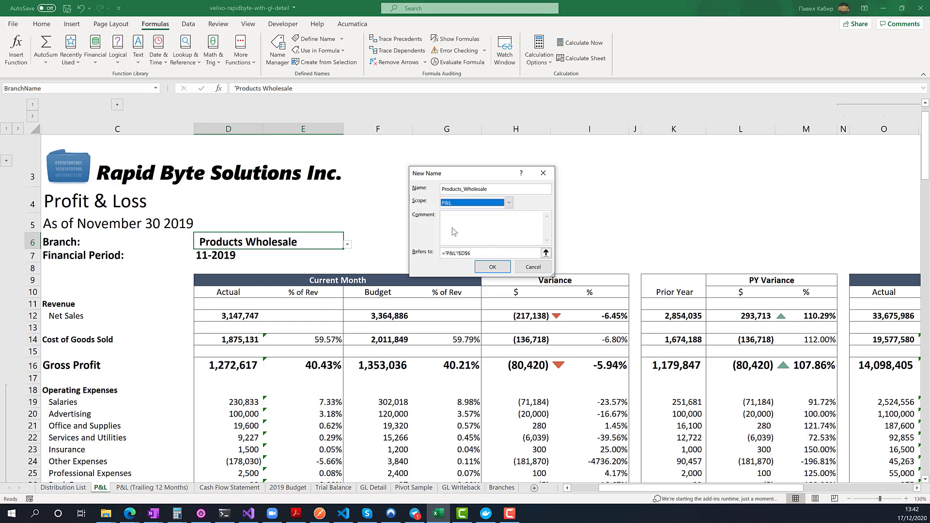
left_click(491, 189)
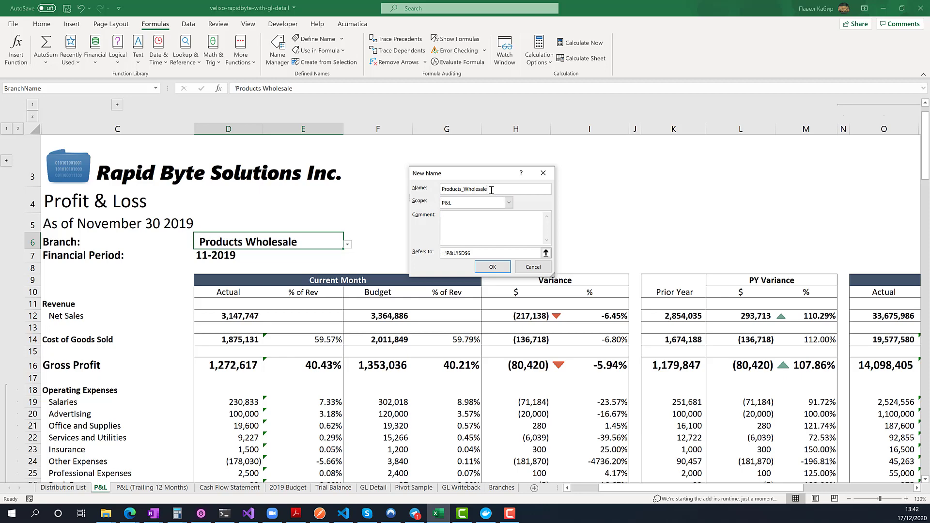
double_click(490, 190)
type("BlueprintBranch")
key("Return")
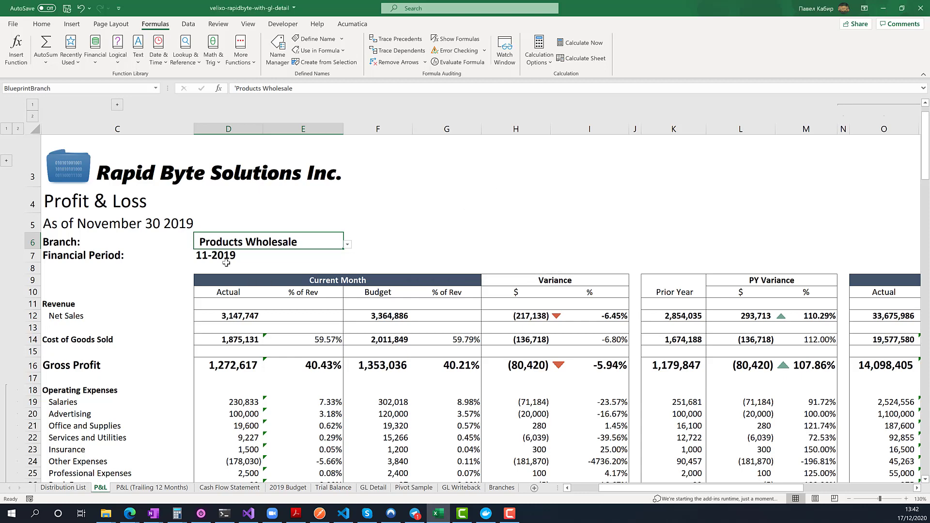
Define the name BlueprintPeriod, scoped to the P&L sheet, for the Financial Period value cell D7
left_click(210, 252)
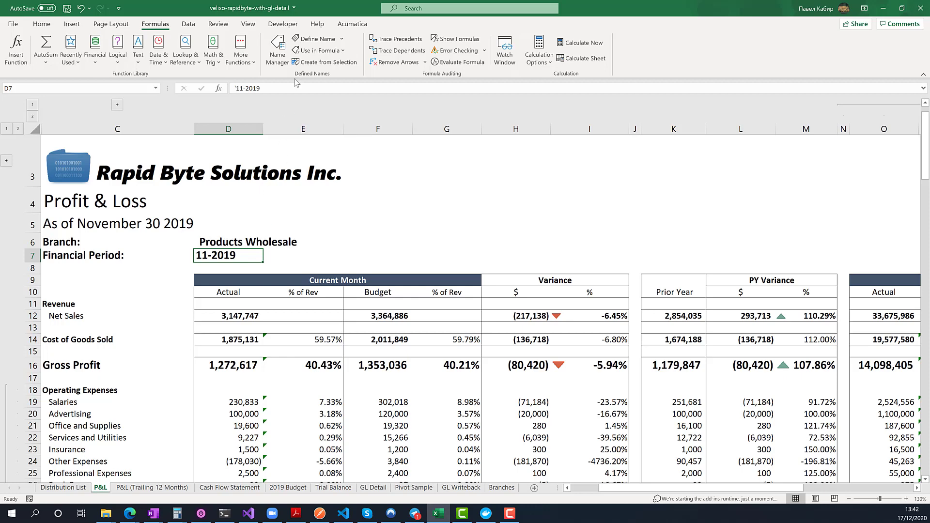
left_click(315, 39)
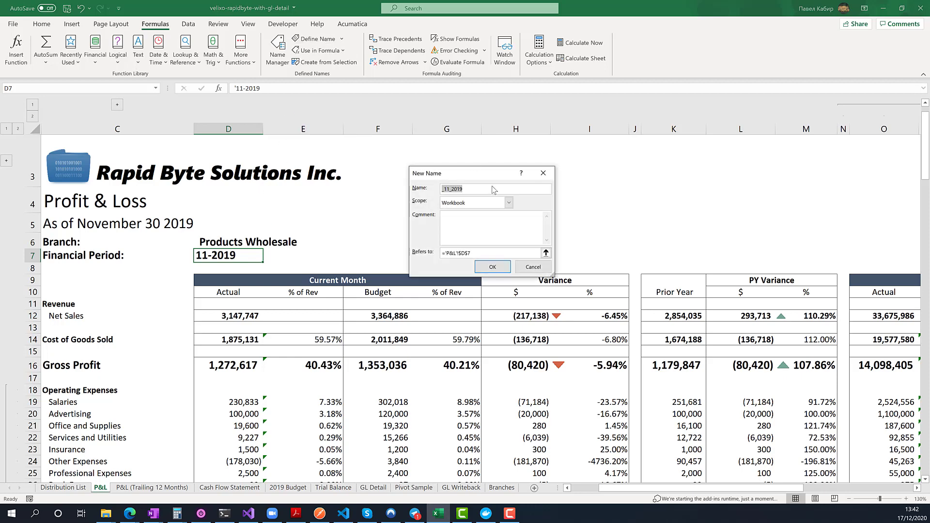
left_click(494, 207)
left_click(479, 224)
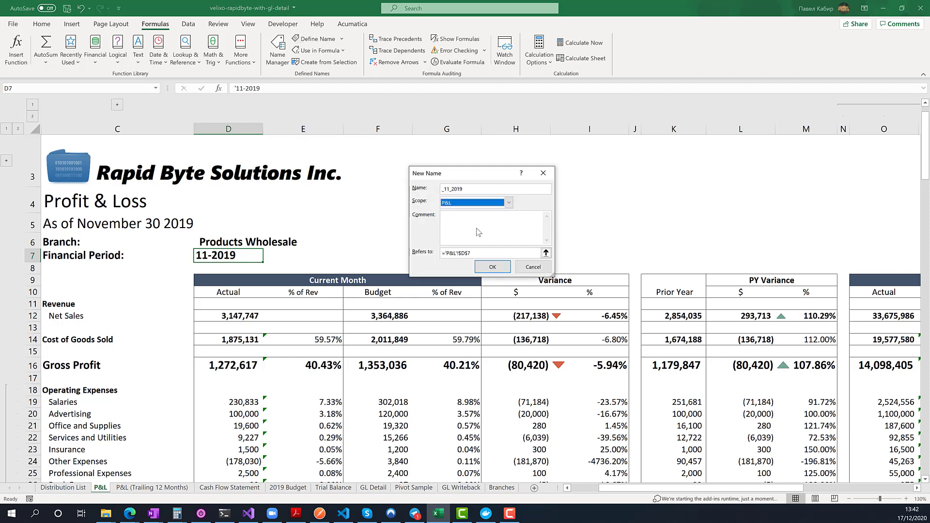
double_click(479, 190)
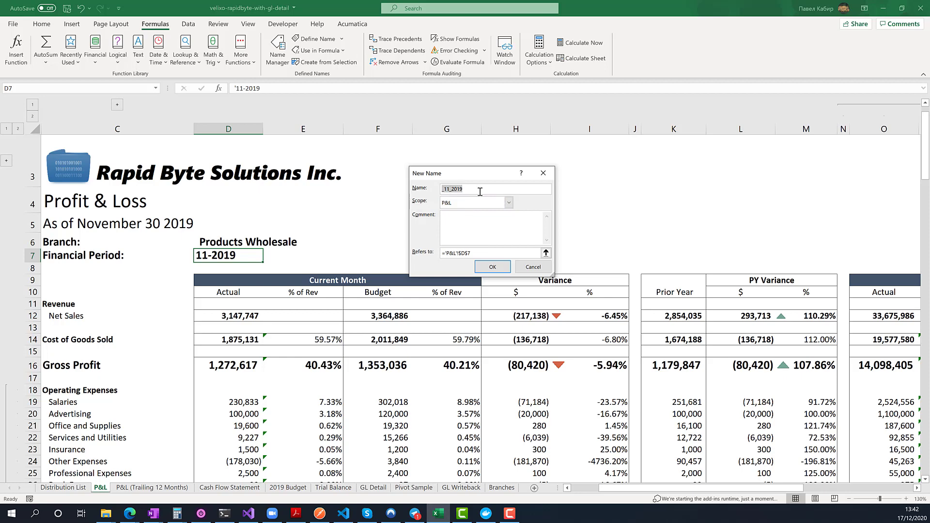
type("BlueprintPeriod")
key("Return")
left_click(452, 203)
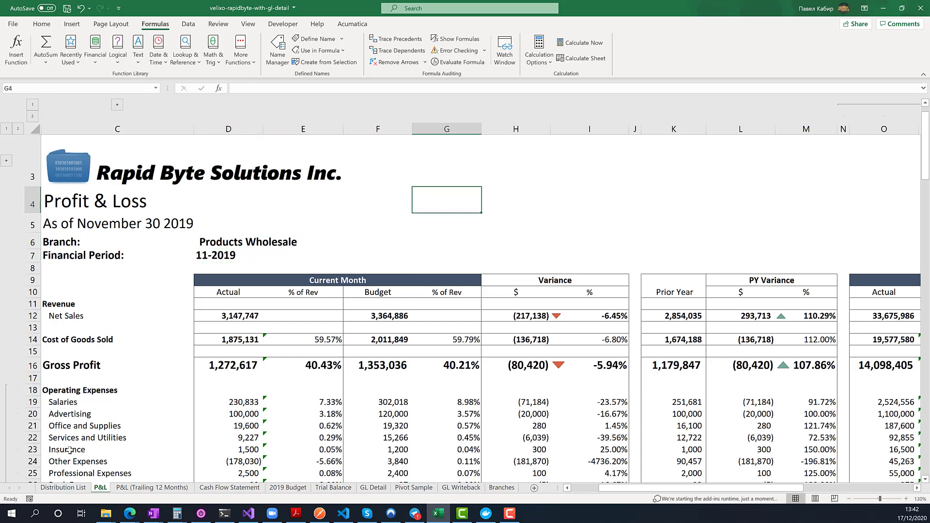
left_click(420, 216)
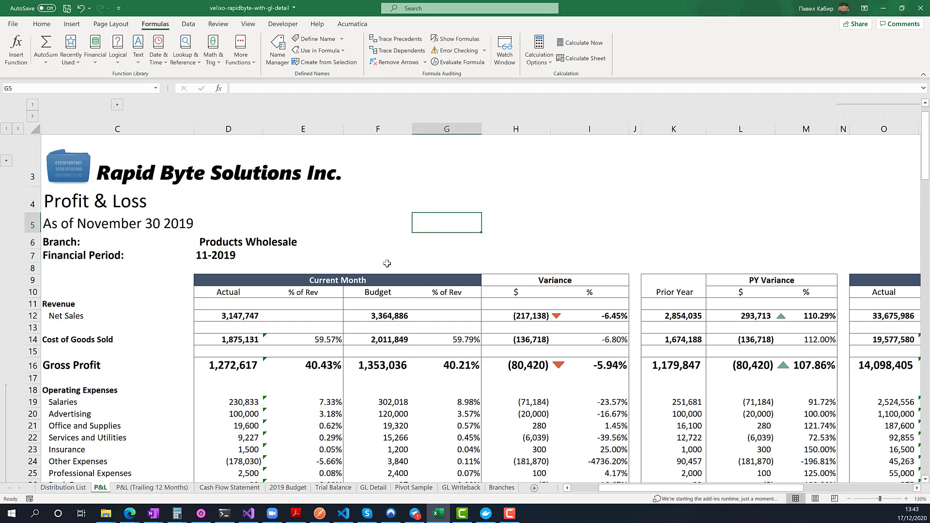
On the Distribution List sheet, set Overwrite Existing Files to Yes
left_click(65, 488)
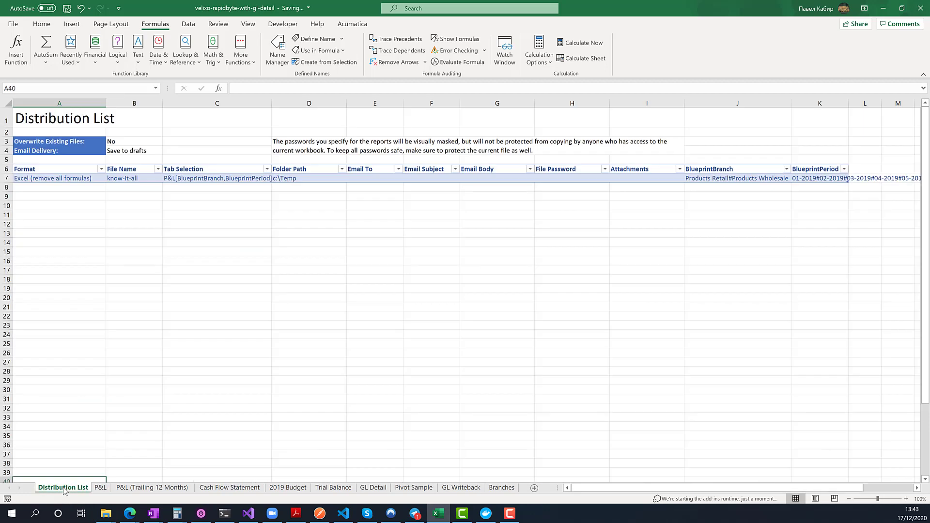
left_click(234, 197)
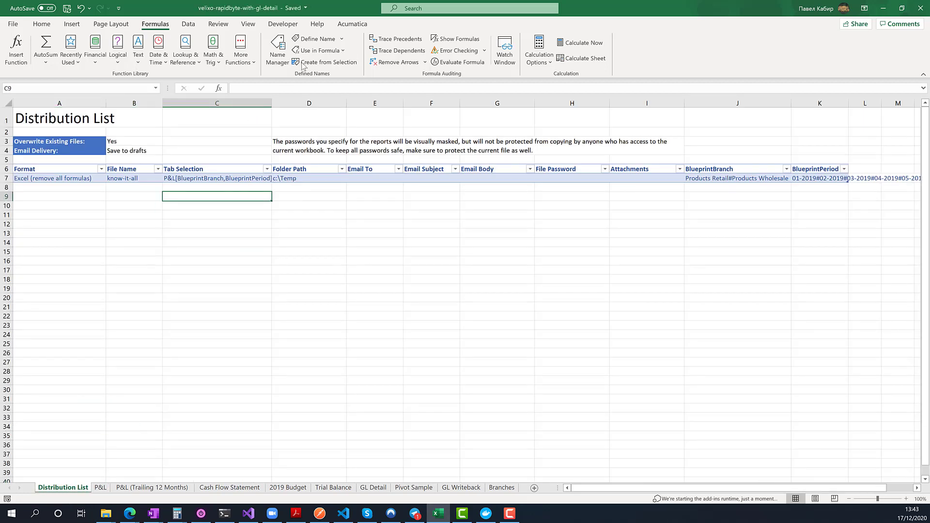
left_click(352, 24)
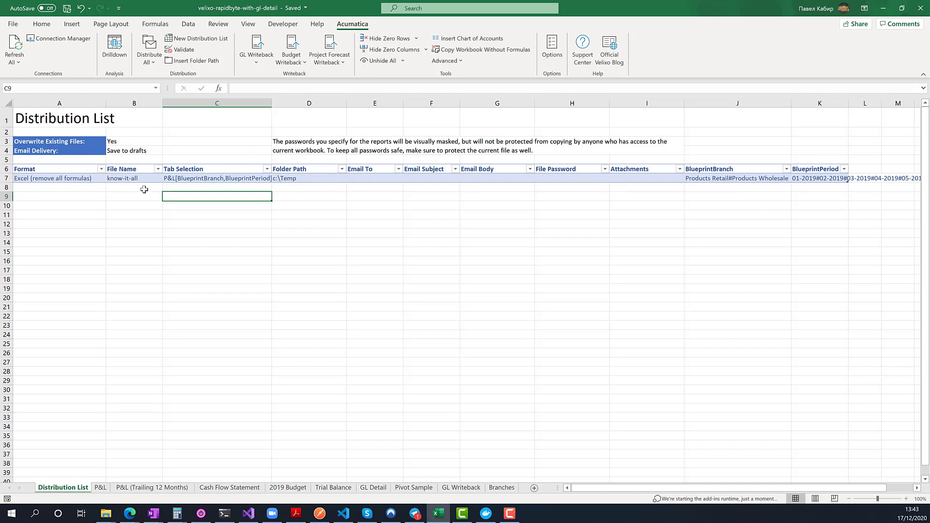
Review the BlueprintBranch and BlueprintPeriod values of the know-it-all row before distributing
left_click(712, 178)
left_click(805, 179)
left_click(763, 178)
left_click(817, 178)
left_click(778, 183)
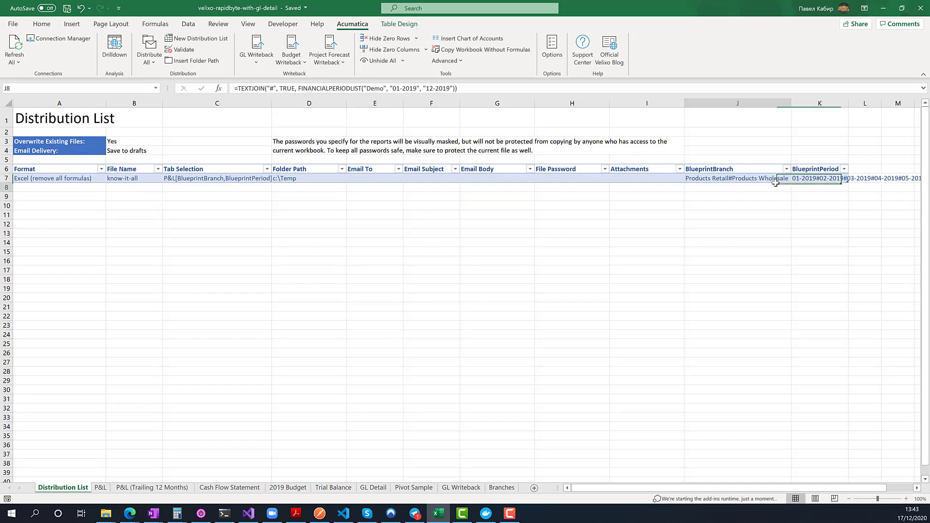
left_click(766, 178)
left_click(804, 178)
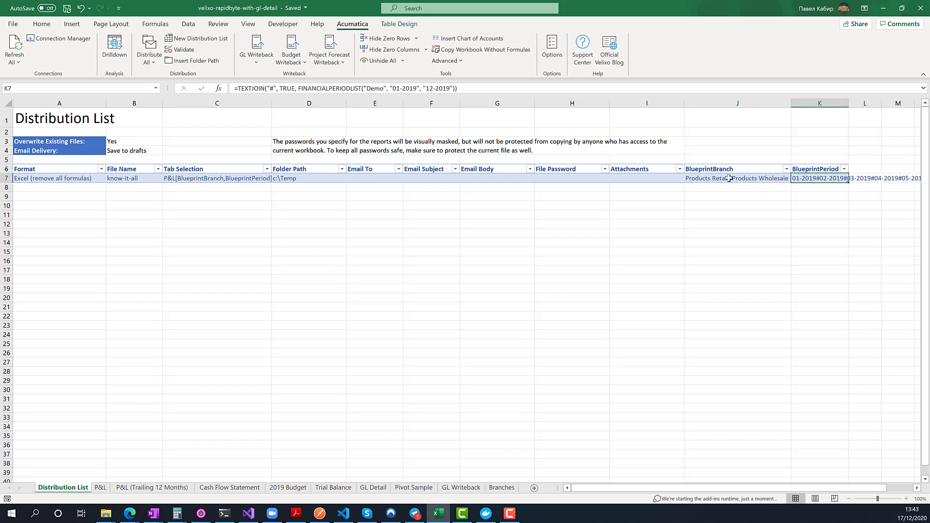
Distribute all reports in the distribution list and dismiss the completion message
left_click(390, 214)
left_click(161, 191)
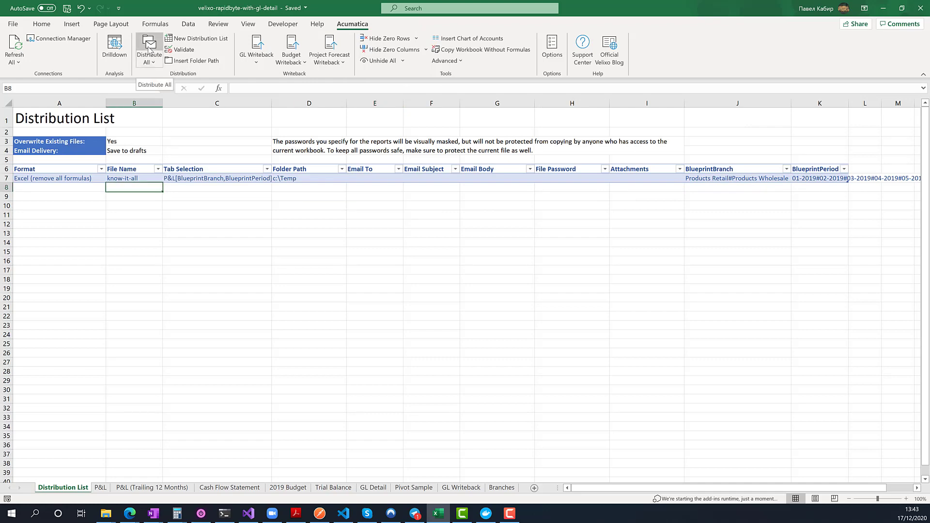
left_click(149, 50)
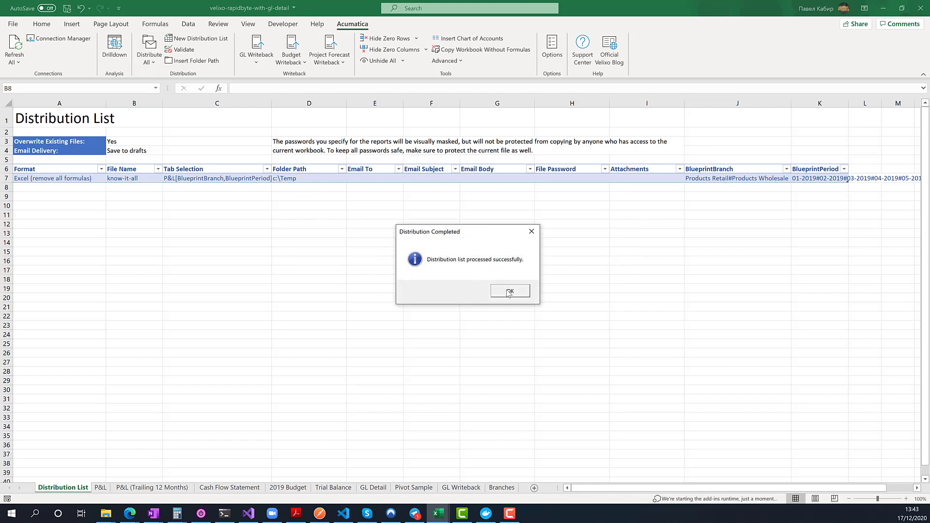
left_click(509, 291)
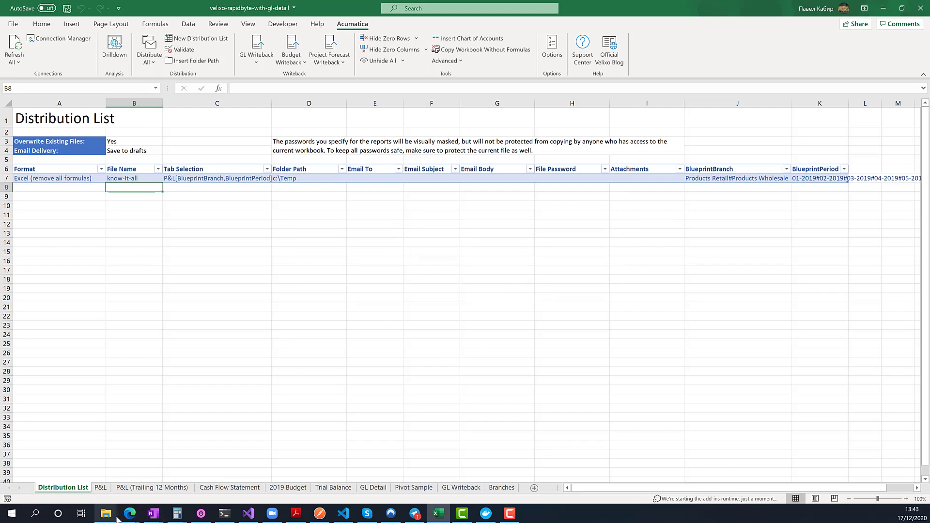
Switch to the Temp folder in File Explorer and open the generated know-it-all workbook
mouse_move(110, 515)
left_click(70, 474)
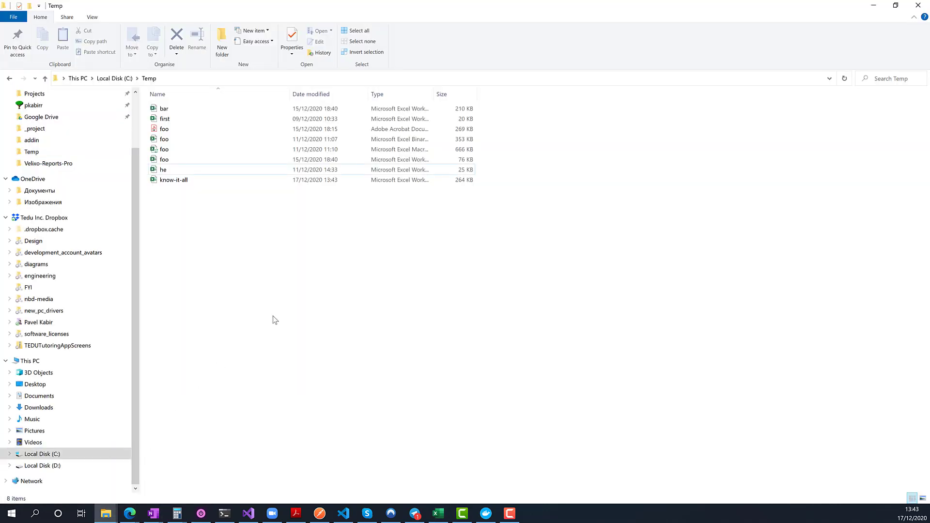
left_click(175, 184)
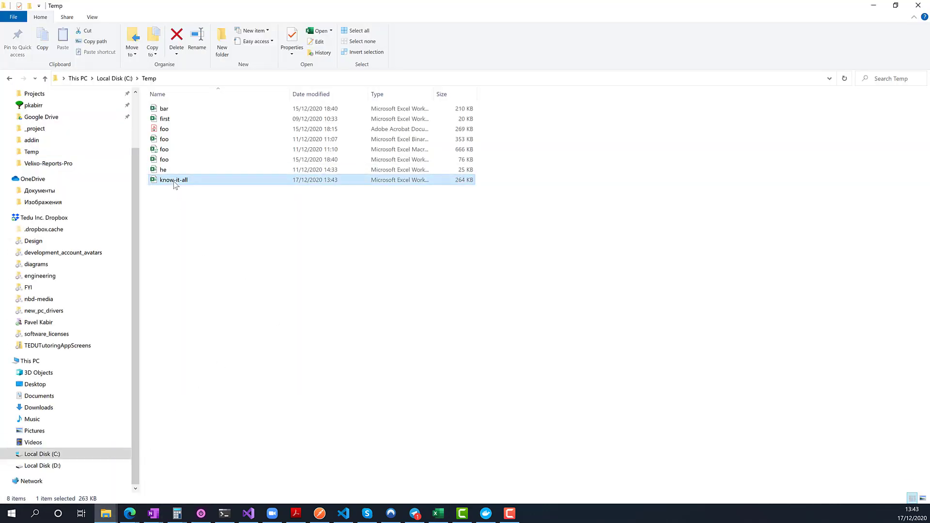
double_click(173, 181)
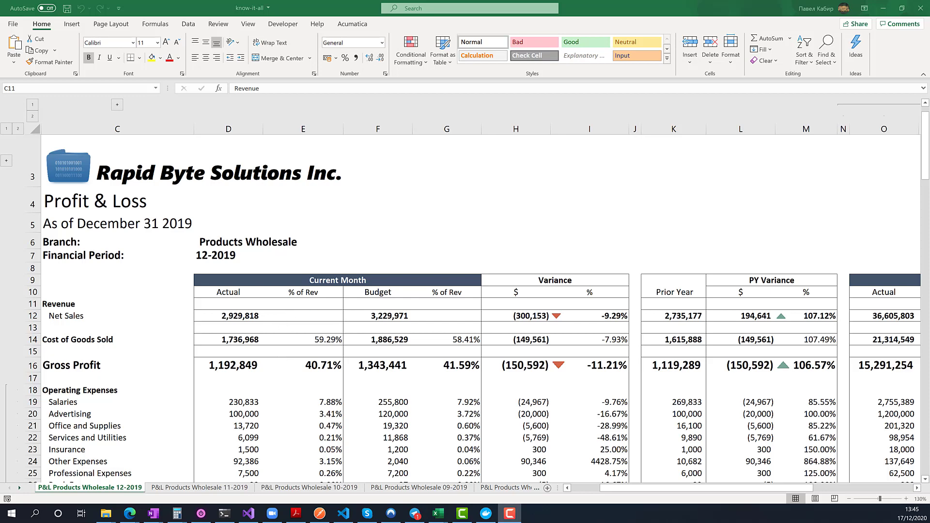
Examine the generated P&L sheets one by one, from Products Wholesale 12-2019 through to the Products Retail sheets
key("Up")
key("Right")
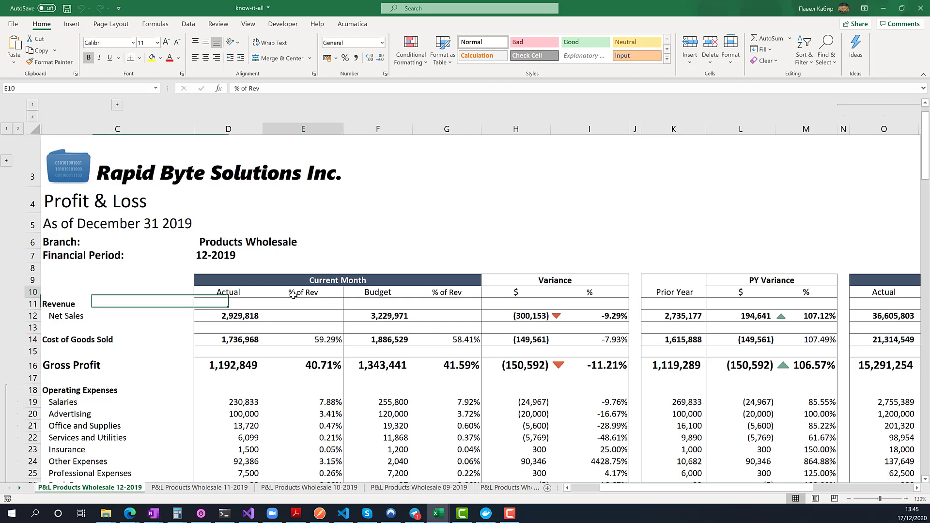
key("Right")
left_click(162, 488)
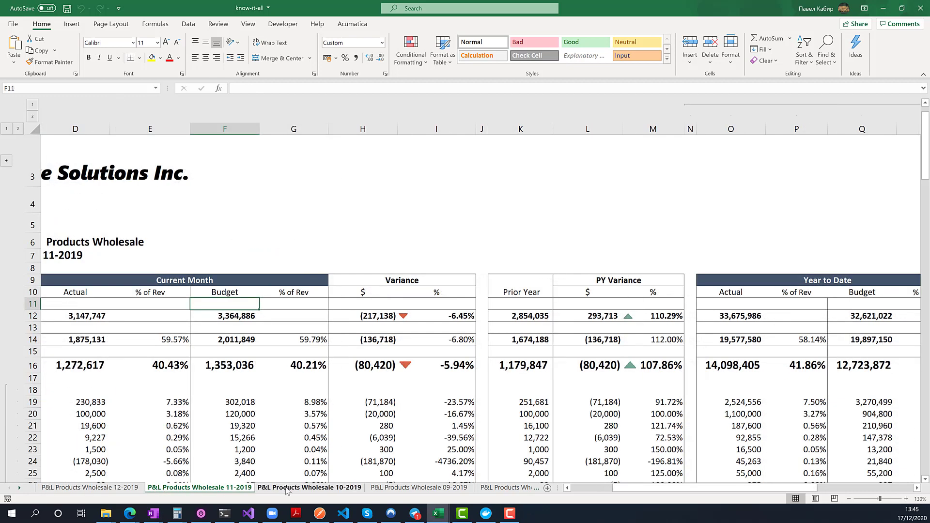
left_click(301, 488)
left_click(367, 489)
left_click(501, 489)
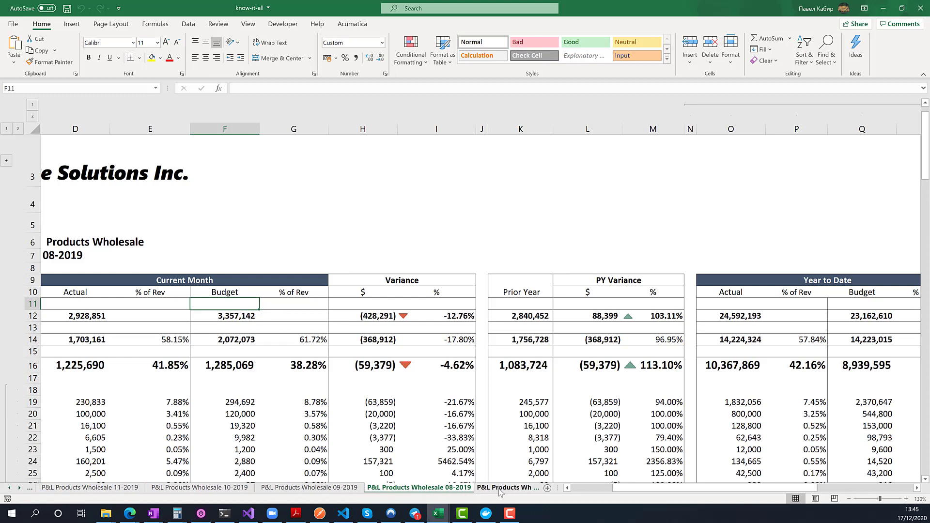
left_click(501, 489)
left_click(501, 489)
left_click(501, 489)
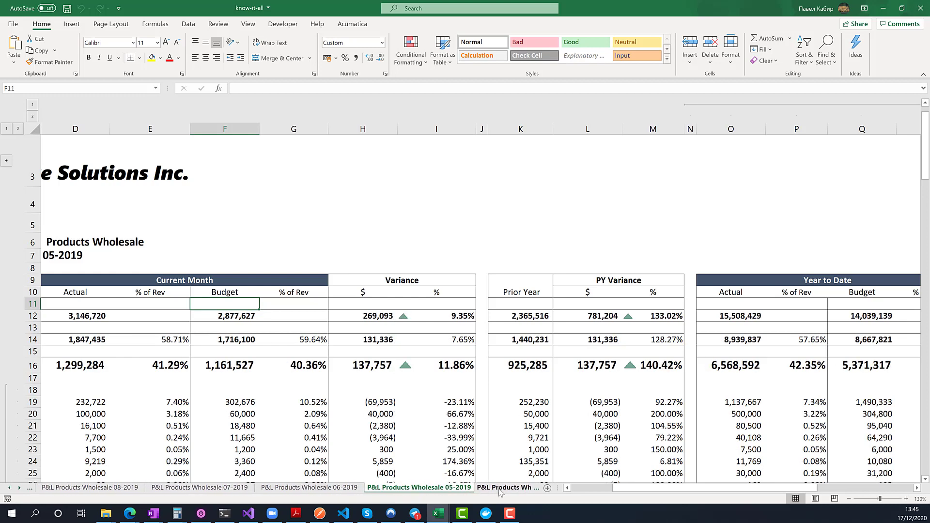
left_click(500, 489)
left_click(500, 489)
left_click(500, 489)
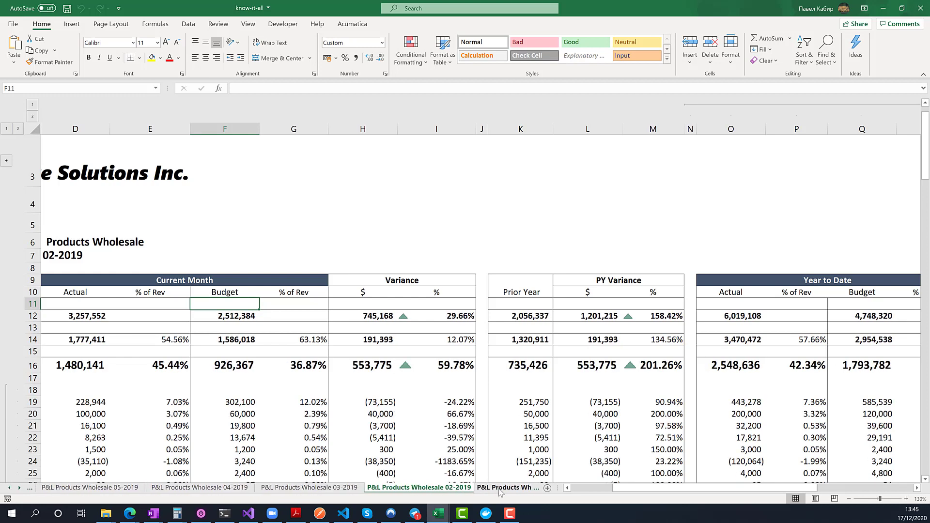
left_click(500, 489)
left_click(500, 489)
left_click(500, 489)
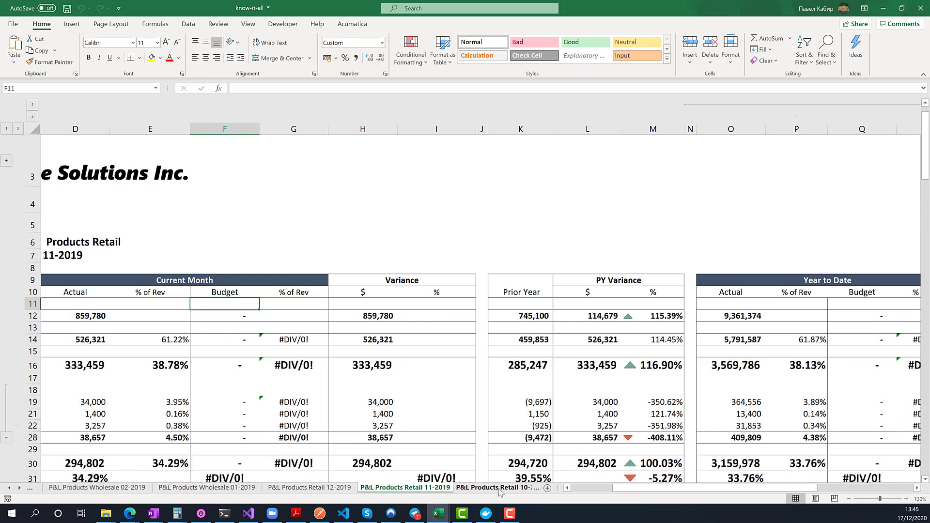
left_click(500, 489)
left_click(500, 489)
Go back through the generated sheets from Products Retail 11-2019 to Products Wholesale 12-2019, then close the know-it-all workbook
left_click(288, 487)
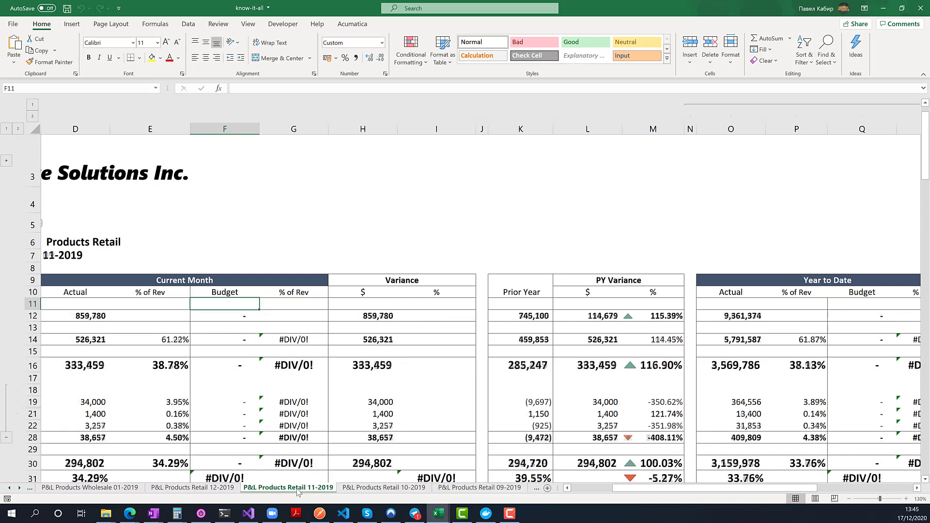
left_click(200, 488)
left_click(110, 487)
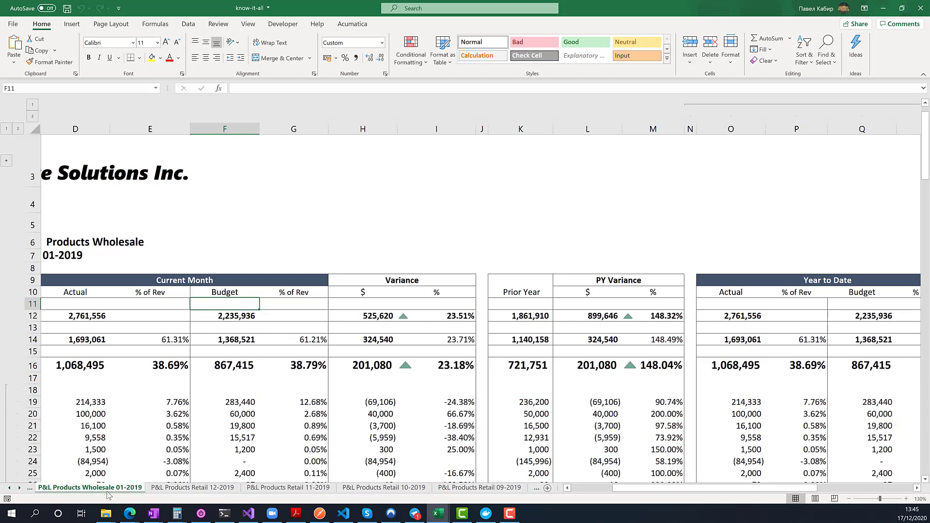
left_click(30, 491)
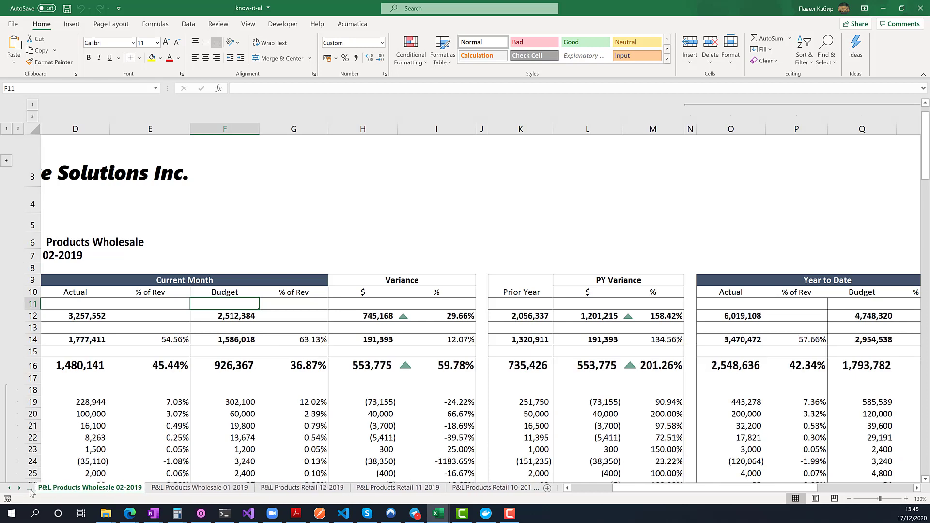
left_click(30, 491)
left_click(30, 491)
left_click(30, 491)
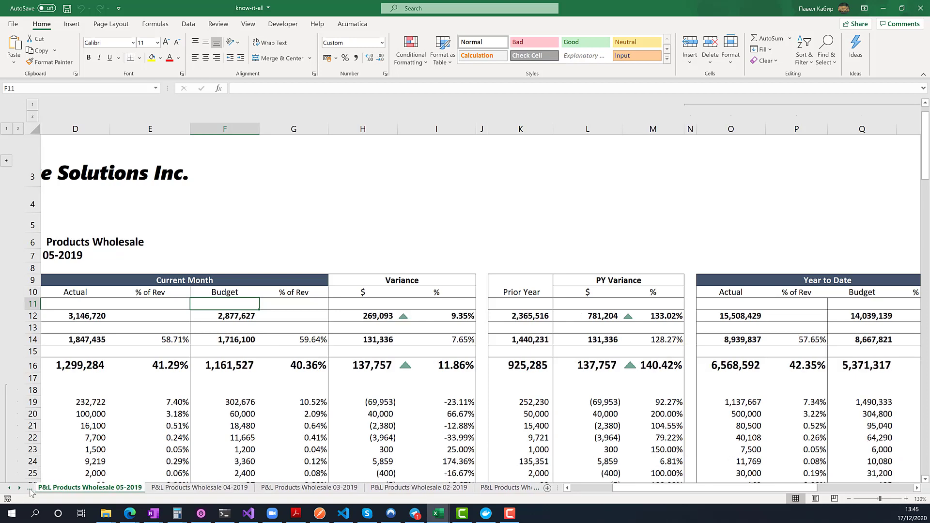
left_click(30, 491)
left_click(30, 491)
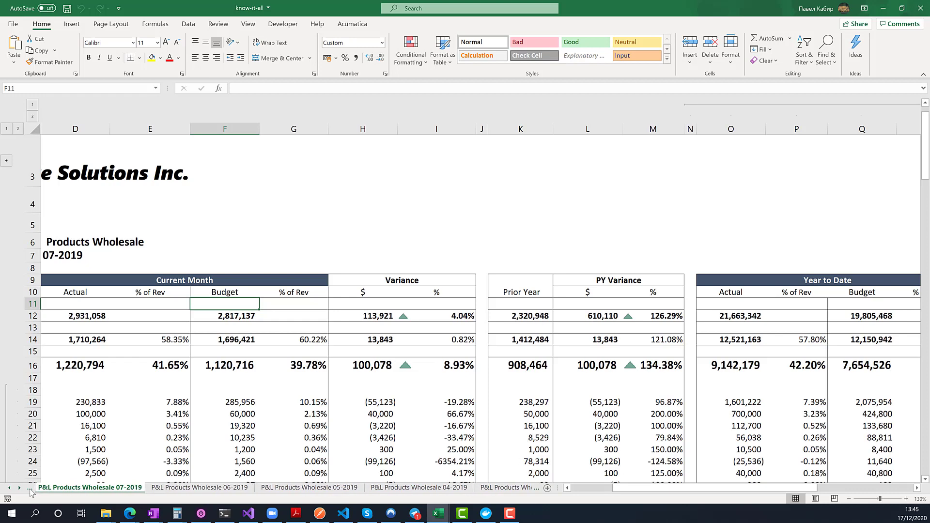
left_click(30, 491)
left_click(30, 491)
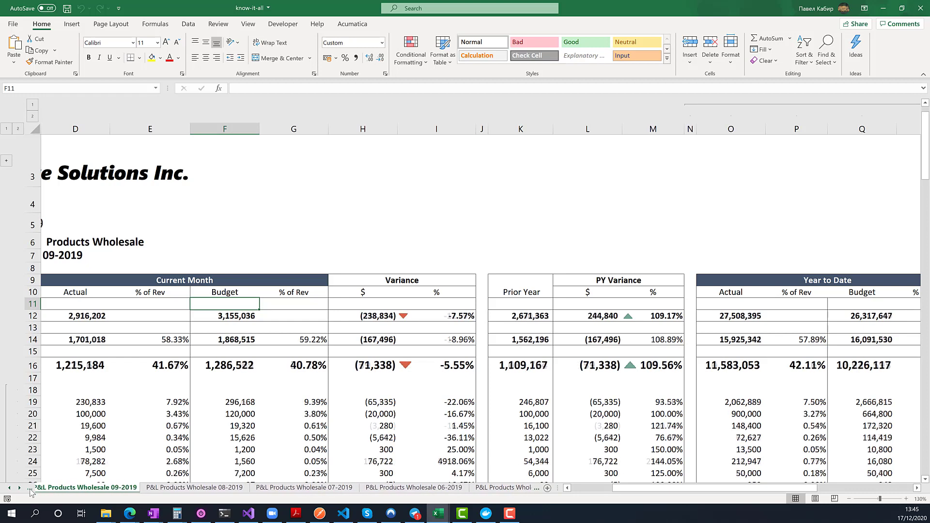
left_click(30, 491)
left_click(31, 491)
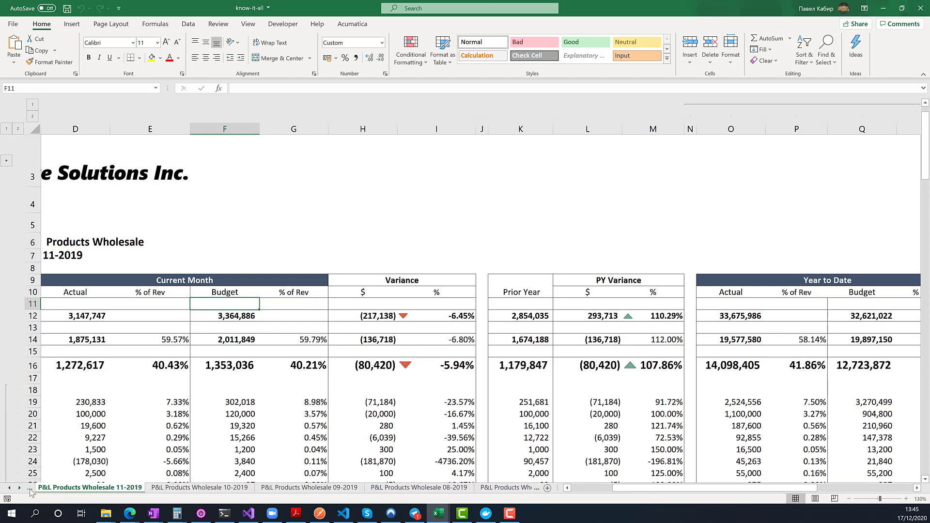
left_click(30, 491)
left_click(240, 380)
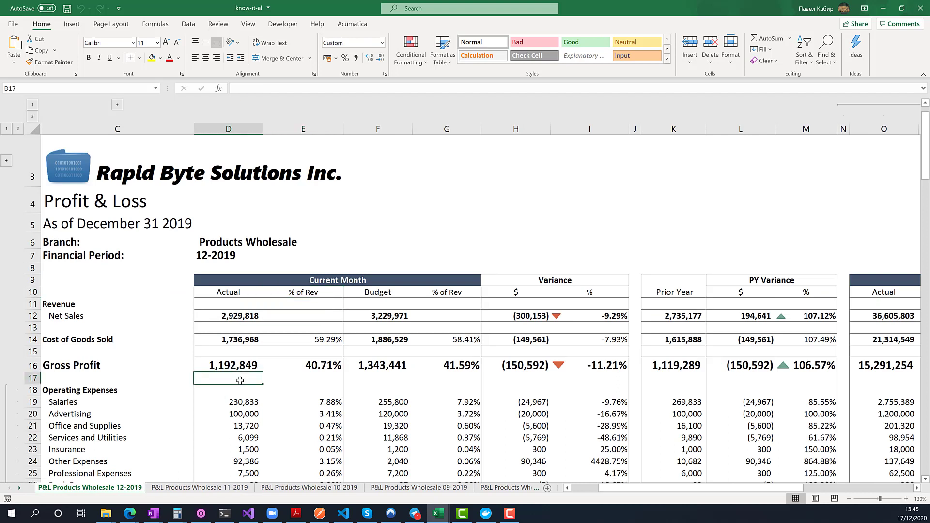
left_click(242, 288)
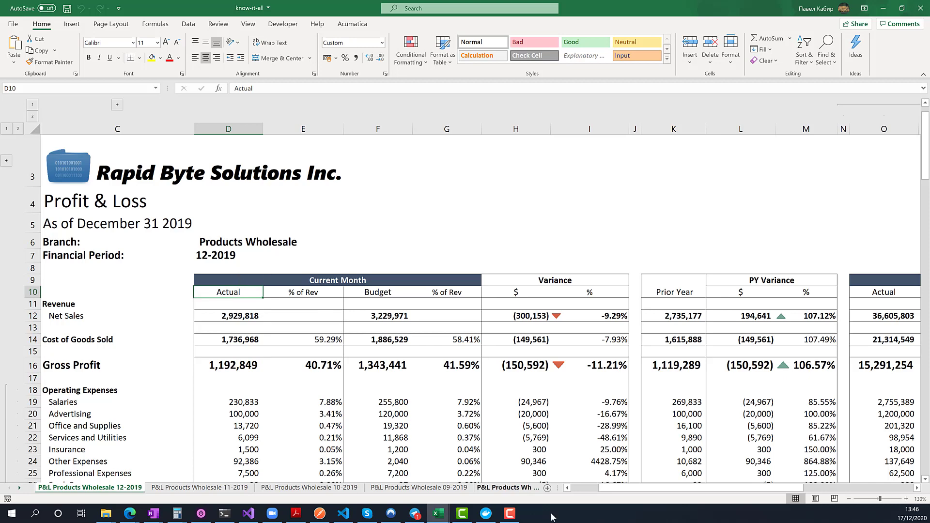
left_click(918, 8)
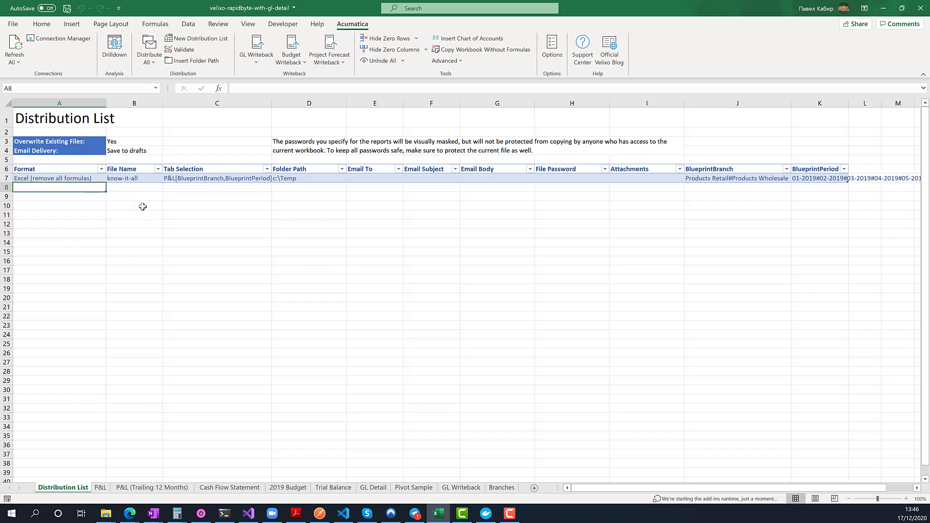
Add a second distribution row with file name know-it-all-2 and format Excel (remove all formulas)
left_click(150, 182)
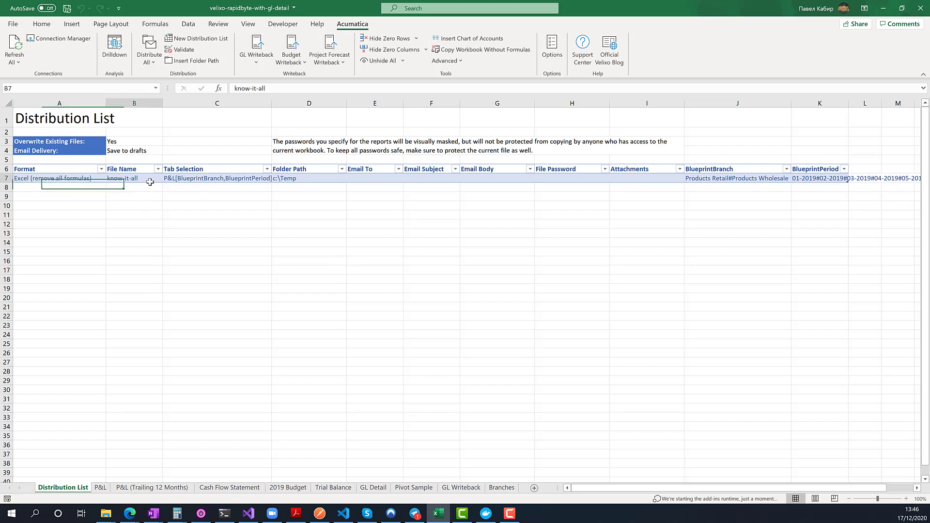
left_click(149, 187)
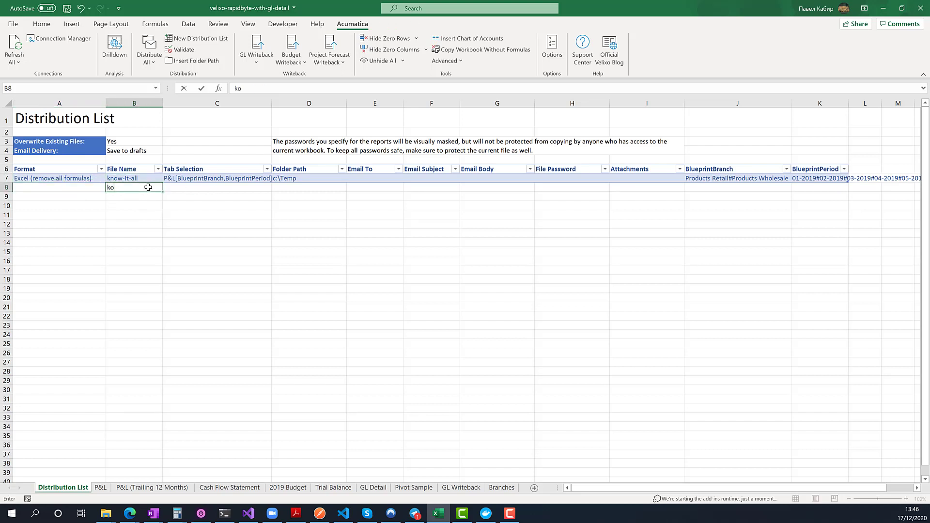
type("know-it-all-2")
key("Return")
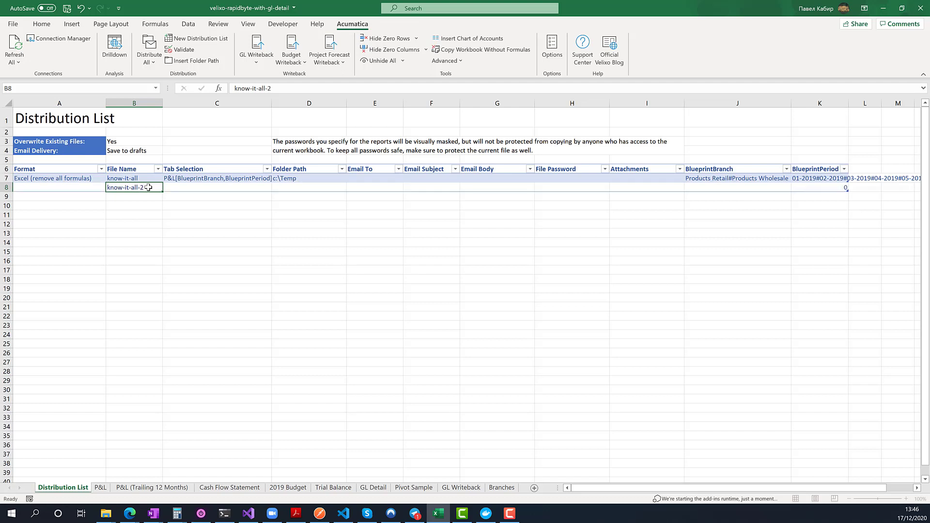
key("Left")
key("Up")
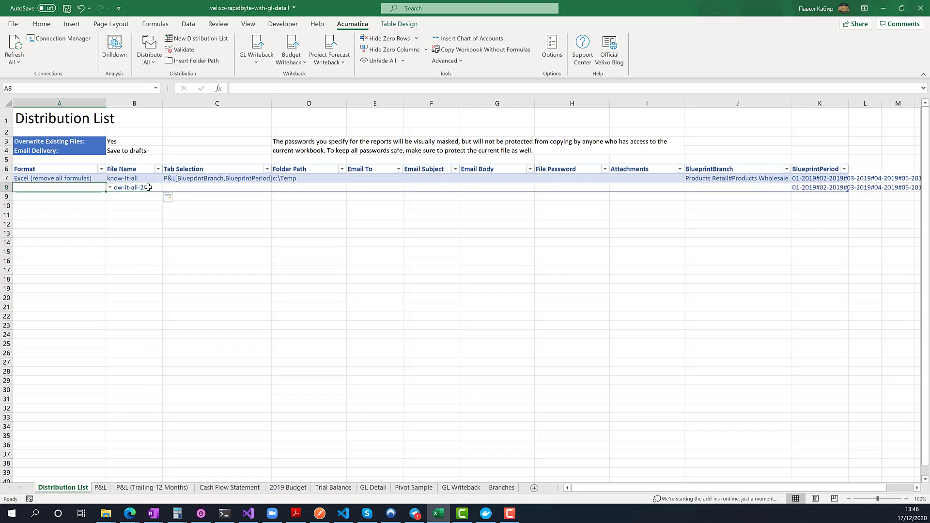
left_click(110, 188)
left_click(81, 204)
Copy the know-it-all row's Tab Selection into the know-it-all-2 row and set its Folder Path to c:\Temp
left_click(179, 187)
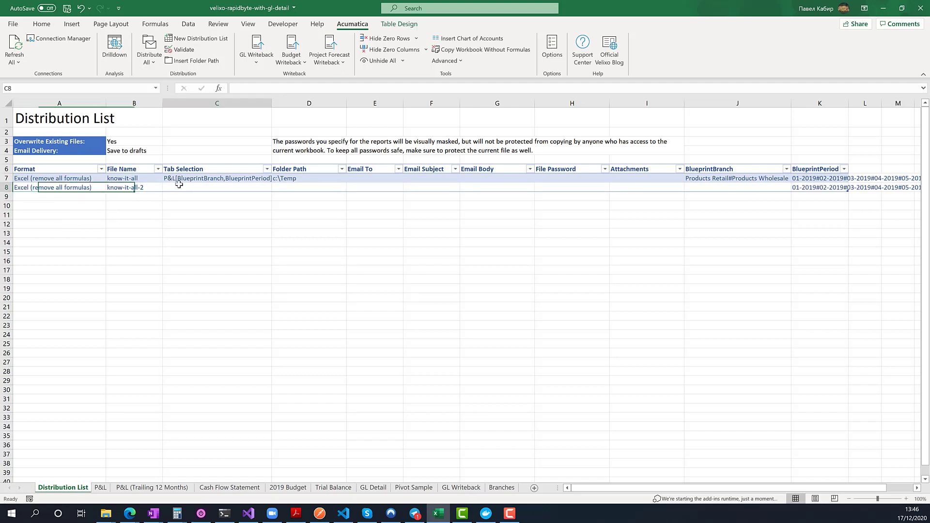
left_click(202, 178)
key("ctrl+c")
left_click(207, 186)
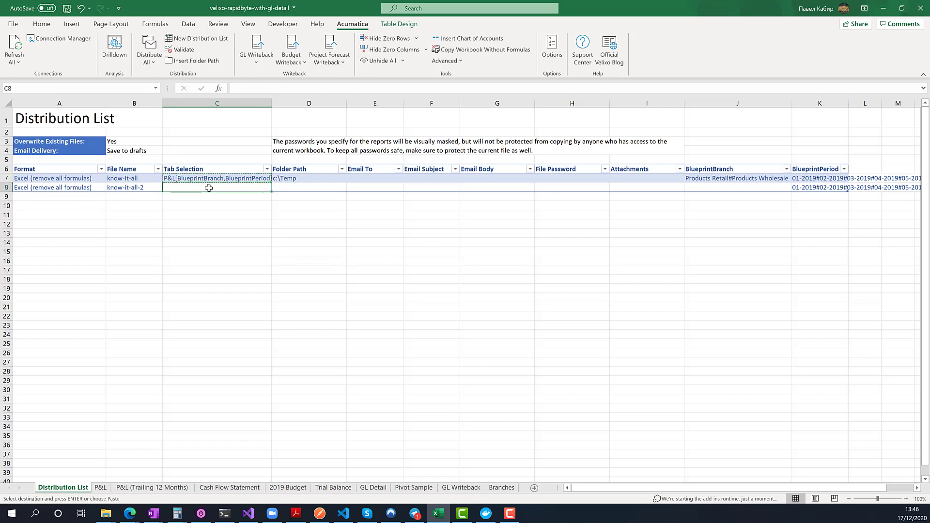
key("ctrl+v")
left_click(322, 190)
type("c:\\Tem")
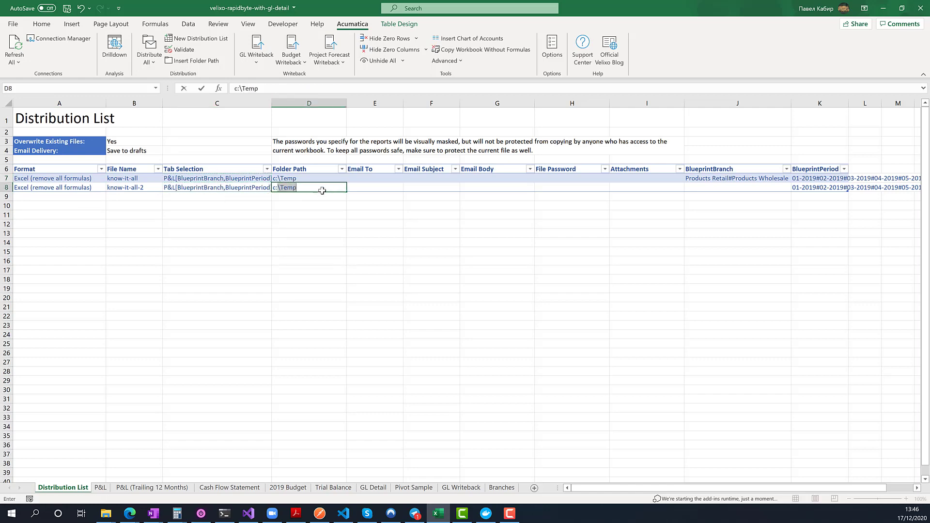
key("Return")
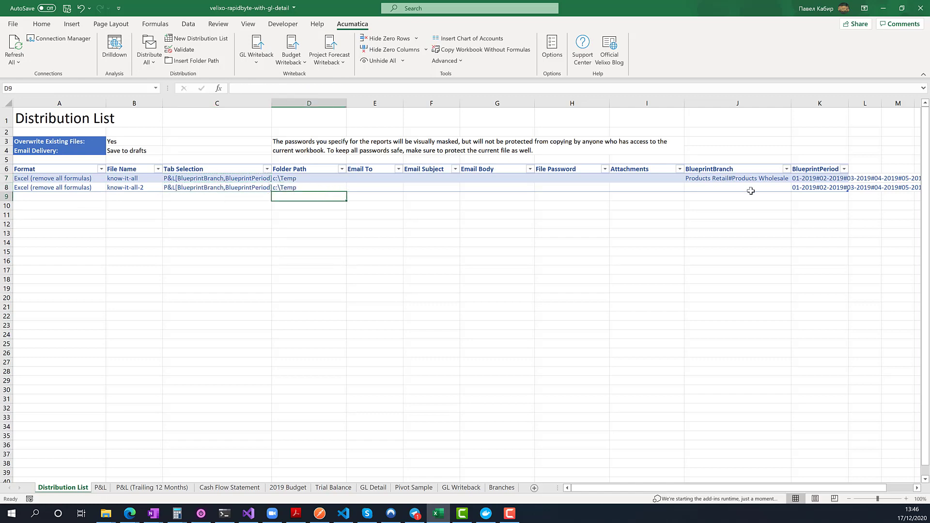
Look up the available branch names in the P&L sheet's Branch choices, then return to the Distribution List sheet
left_click(750, 190)
left_click(734, 179)
left_click(736, 186)
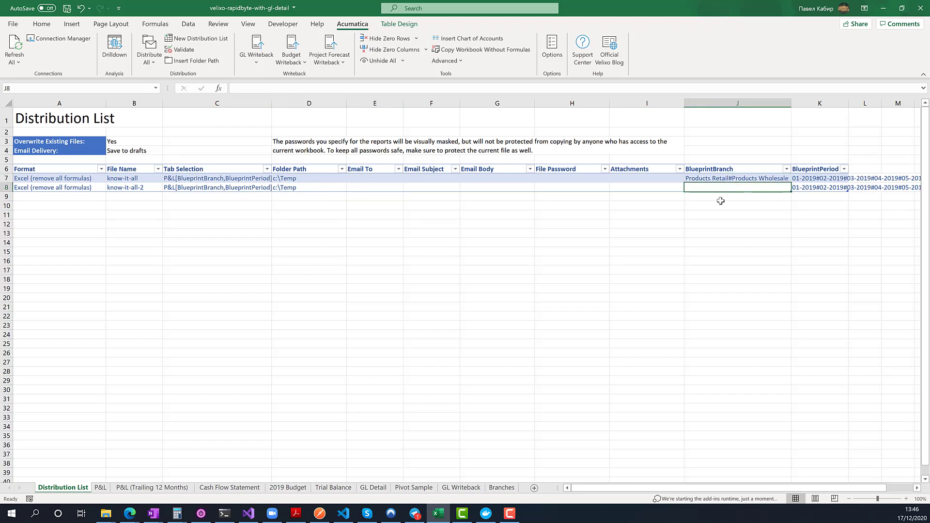
left_click(100, 487)
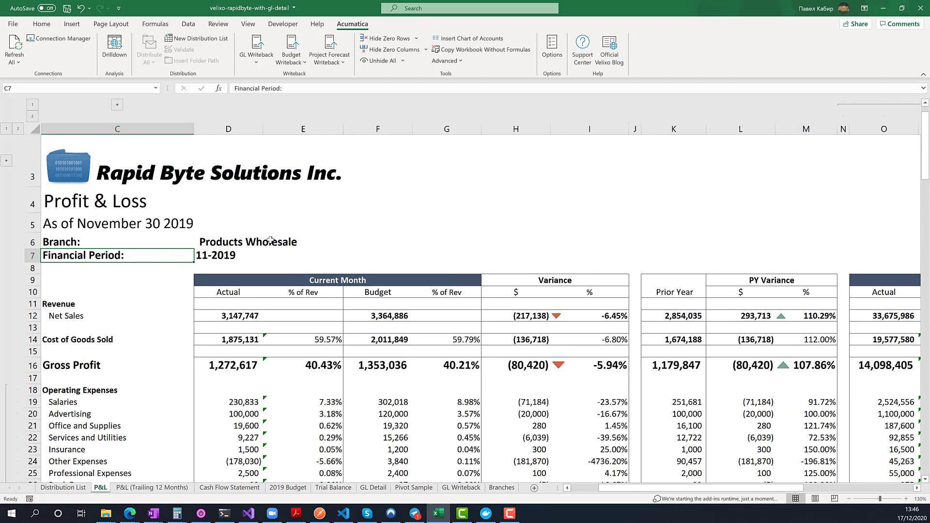
left_click(269, 242)
left_click(347, 244)
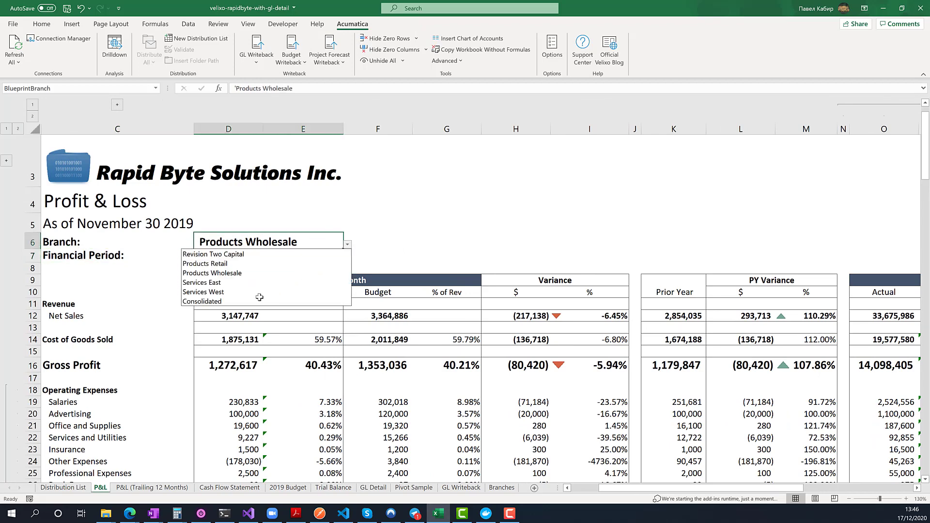
left_click(379, 247)
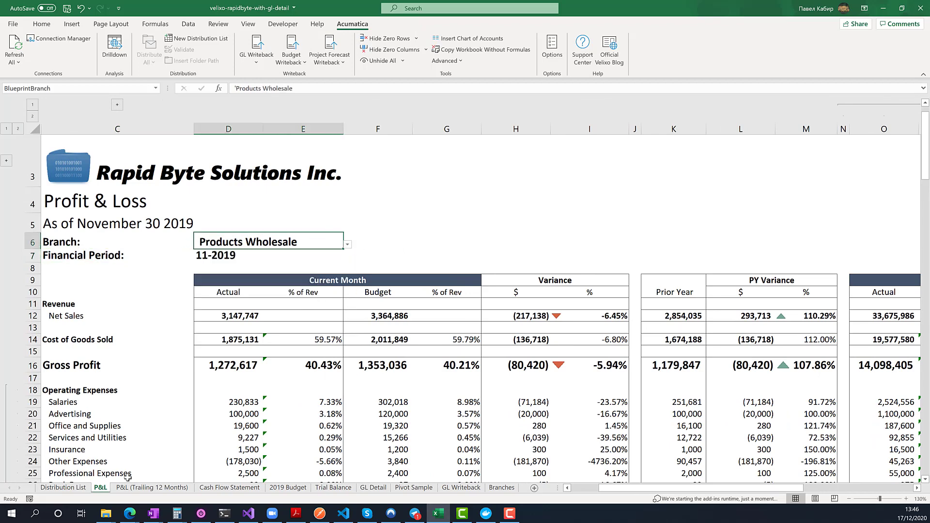
left_click(63, 487)
Copy the know-it-all row's BlueprintBranch value into the know-it-all-2 row
left_click(722, 189)
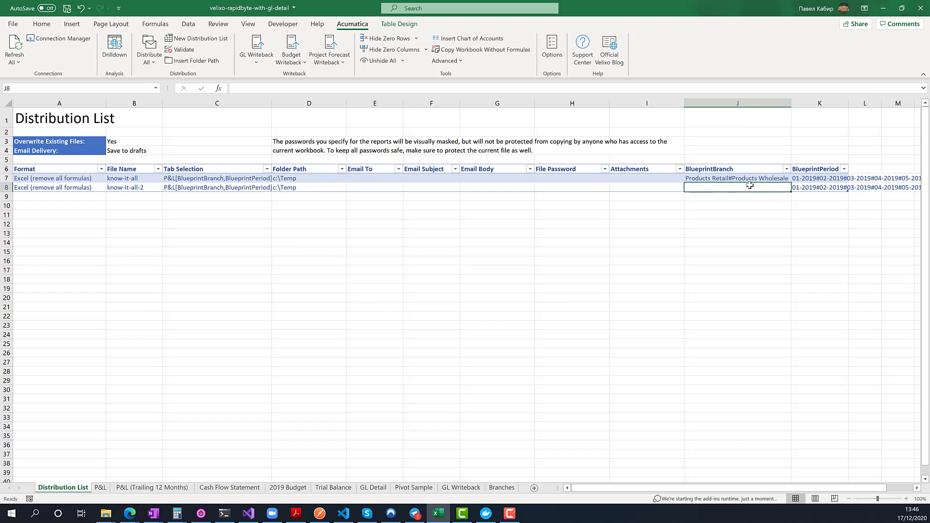
left_click(726, 178)
key("ctrl+c")
left_click(742, 187)
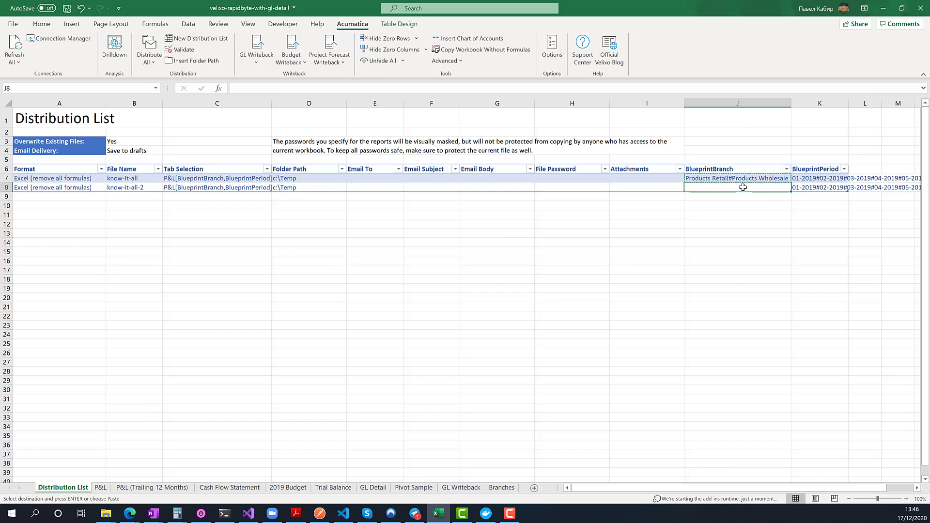
key("ctrl+v")
key("Escape")
Change the know-it-all-2 row's BlueprintBranch value to Services East#Services West
double_click(725, 189)
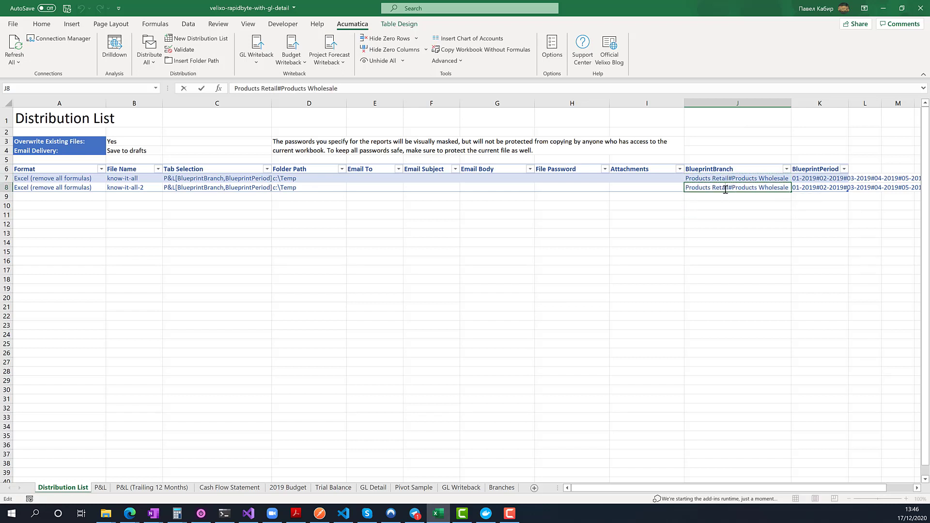
key("shift+Home")
type("Services East")
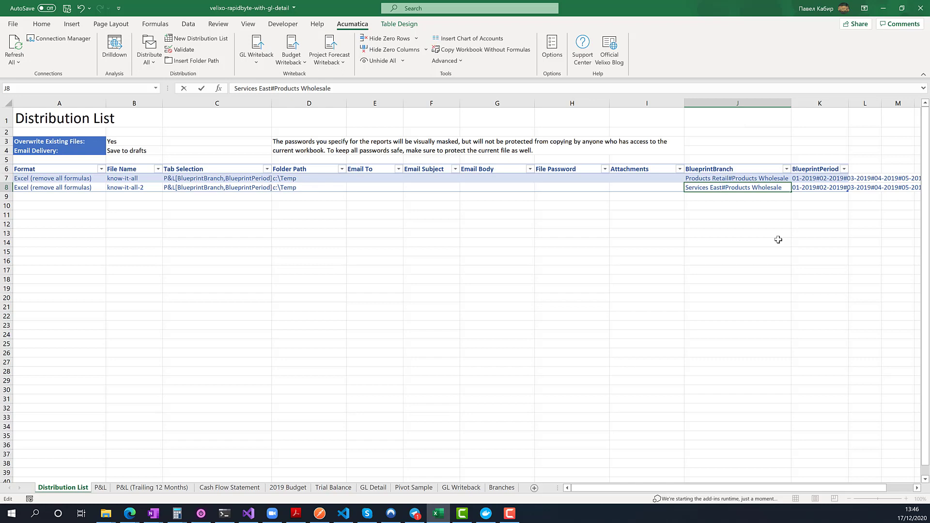
key("shift+End")
type("Ser")
type("vices Wer")
type("t")
key("Return")
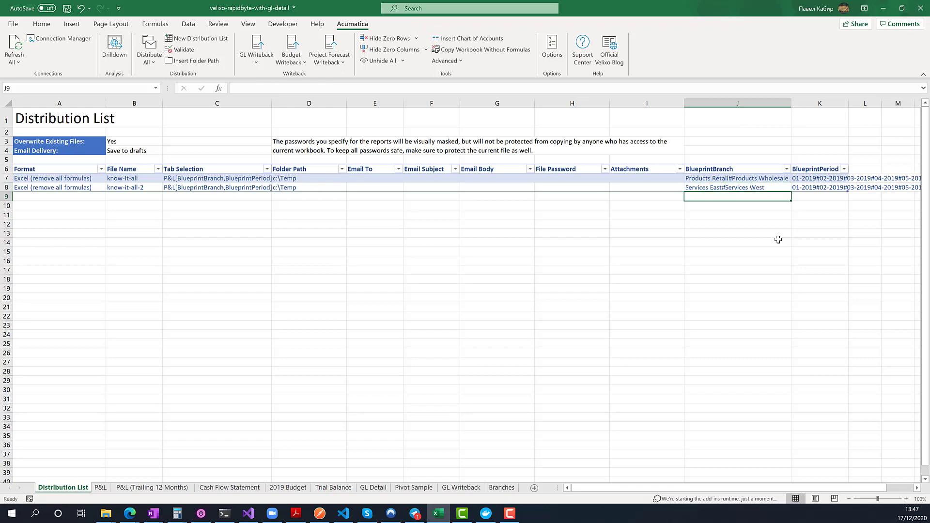
Compare the Tab Selection and BlueprintBranch entries of the know-it-all and know-it-all-2 rows
left_click(778, 240)
left_click(442, 199)
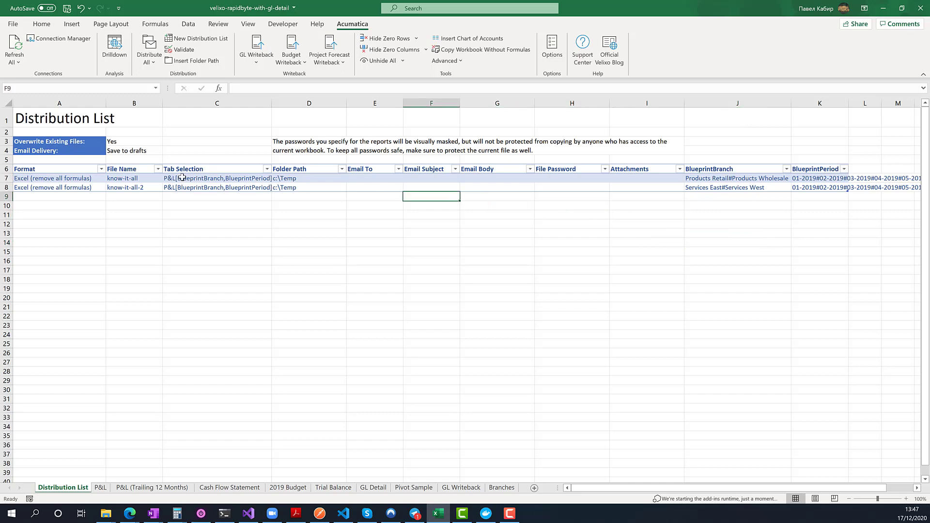
left_click_drag(177, 171, 177, 189)
left_click(177, 189)
left_click(178, 181)
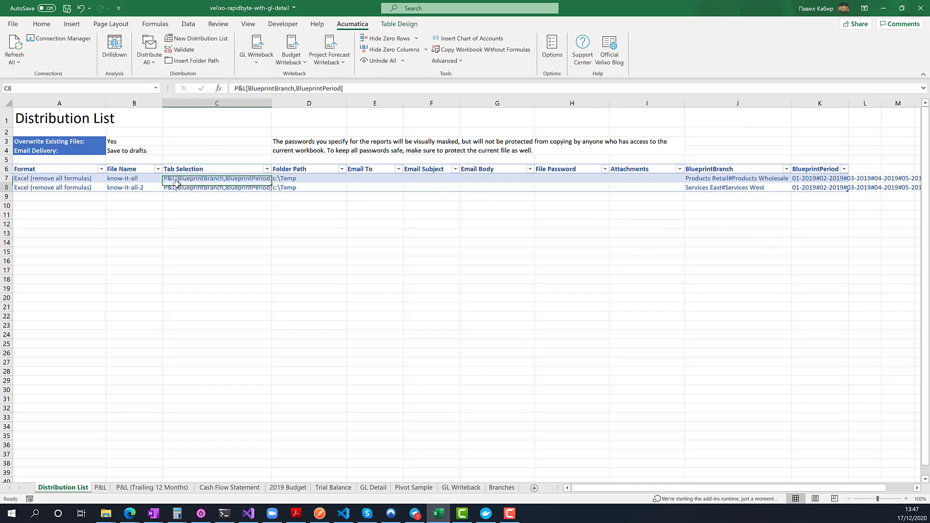
left_click(178, 189)
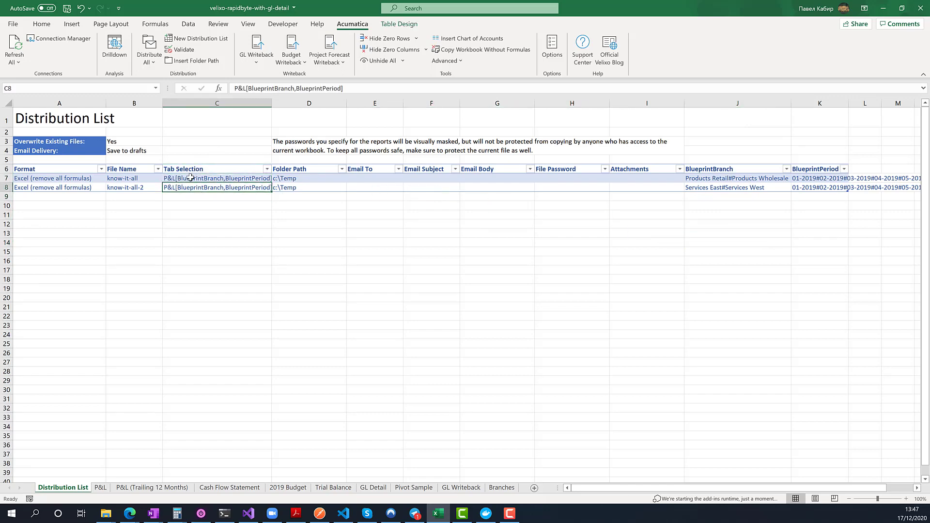
left_click(191, 178)
left_click(189, 198)
left_click(183, 188)
left_click(207, 178)
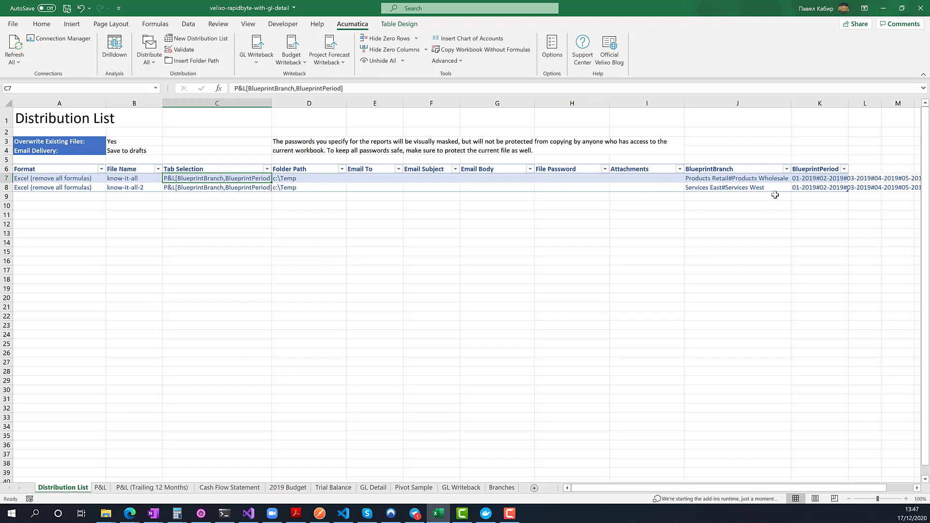
left_click(745, 194)
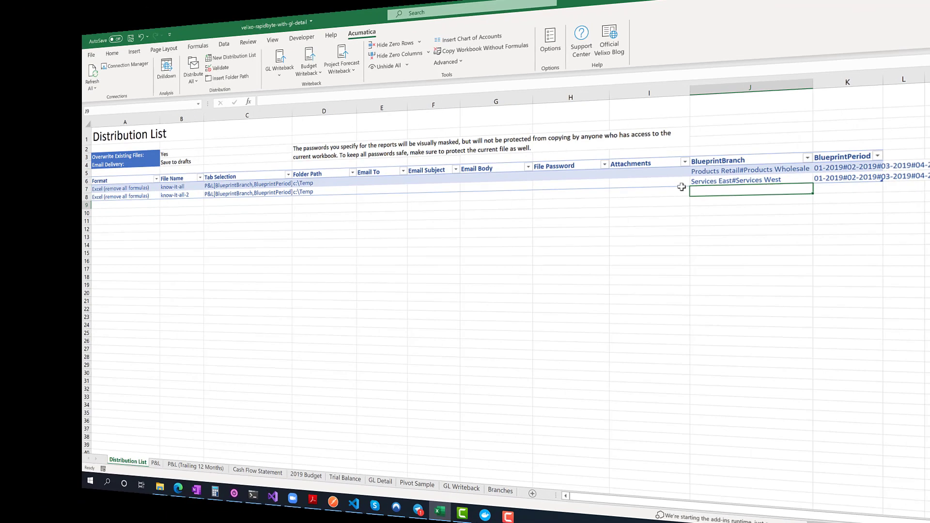